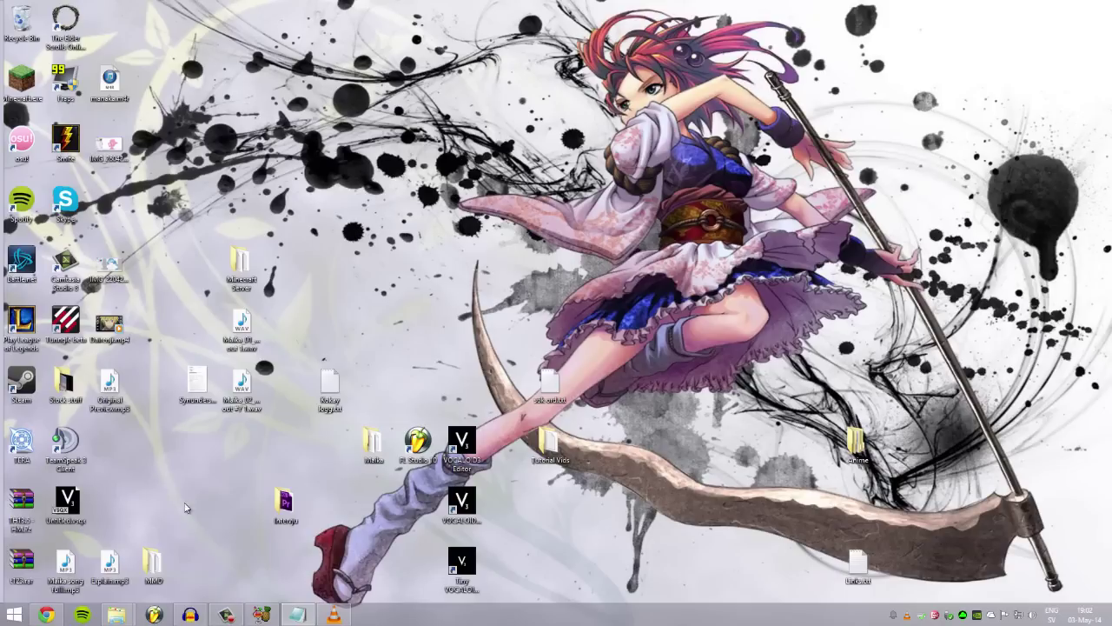
{"action": "left_click", "coordinate": [48, 615]}
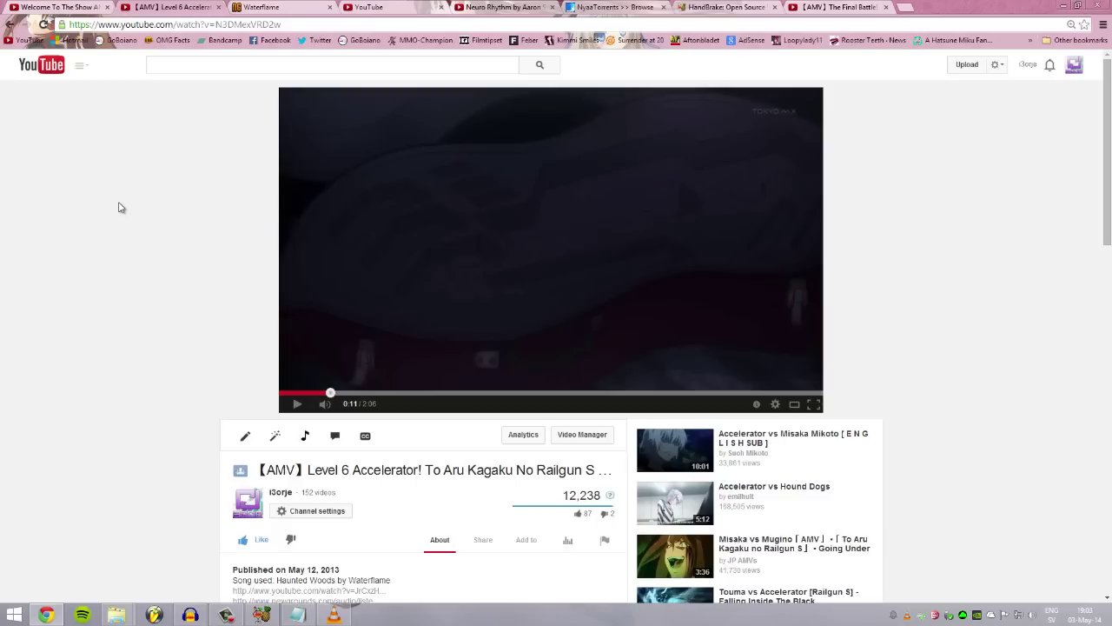
{"action": "mouse_move", "coordinate": [350, 617]}
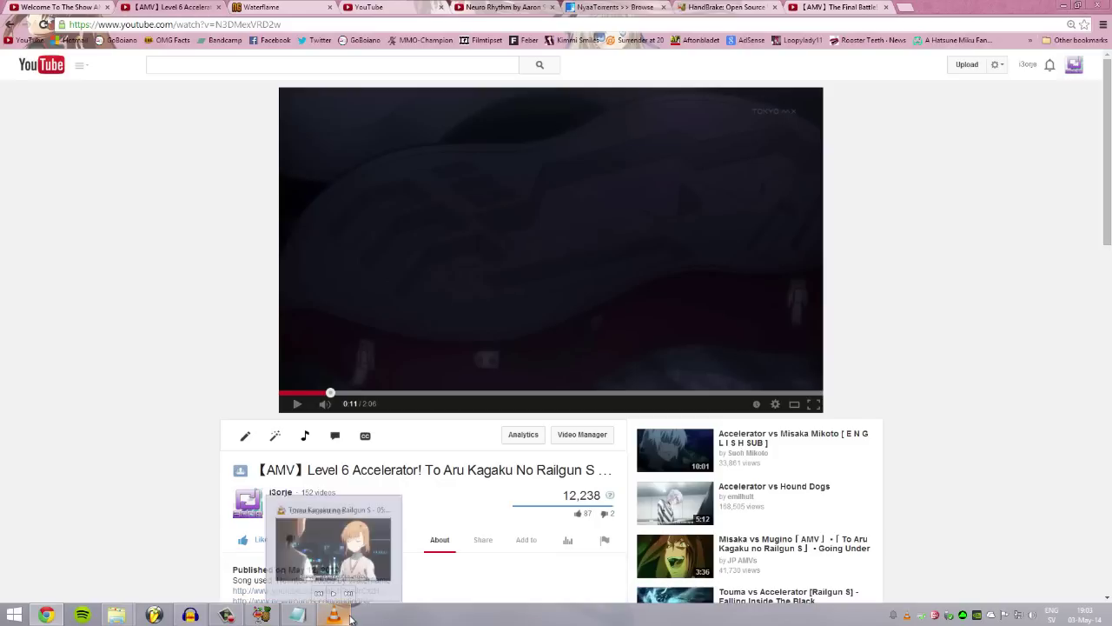
Play and pause Railgun S episode 5 in VLC, then skip ahead in the Index ending video and pause
{"action": "left_click", "coordinate": [334, 615]}
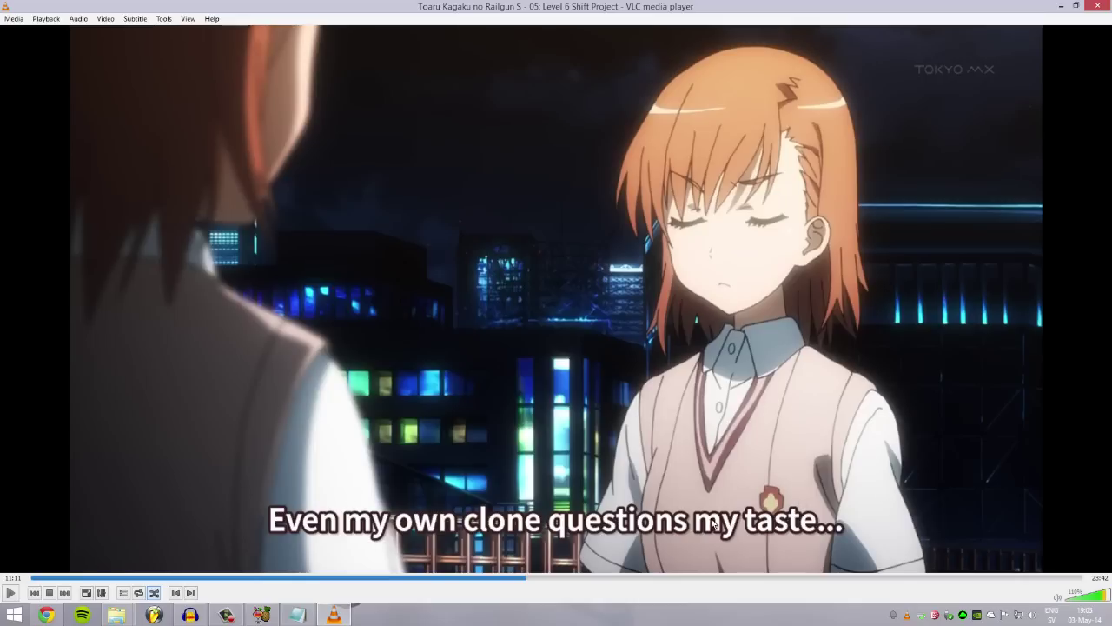
{"action": "key", "text": "space"}
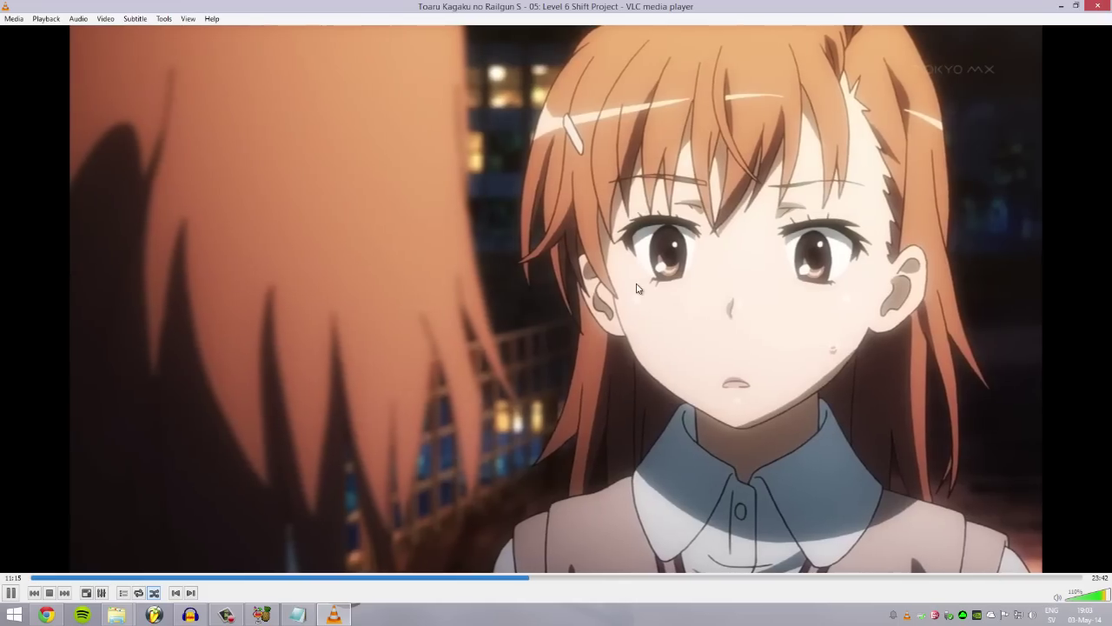
{"action": "key", "text": "space"}
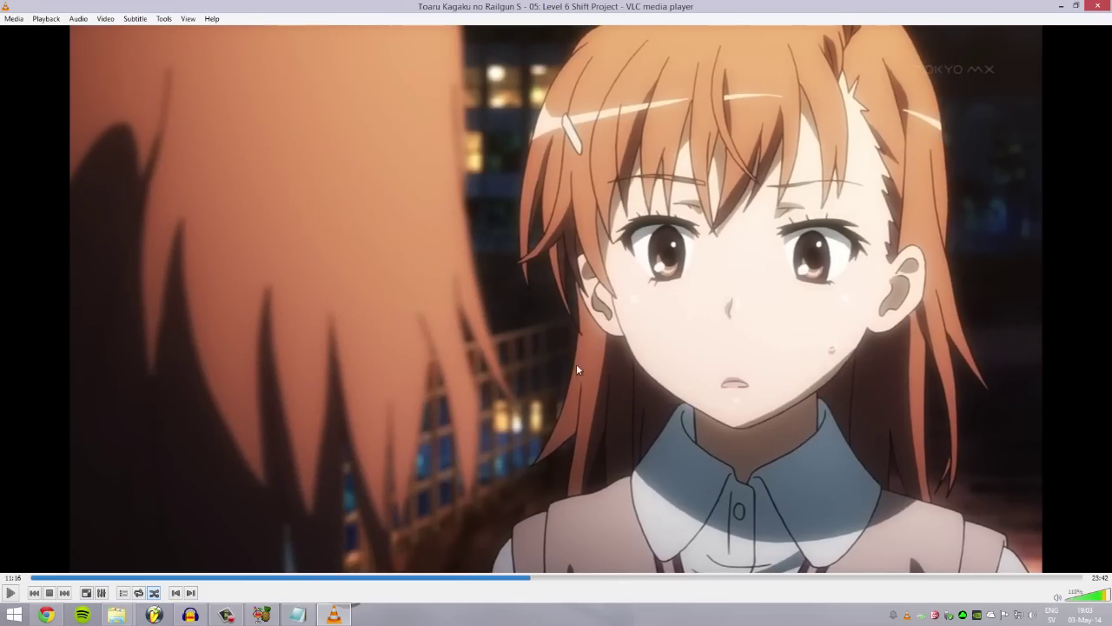
{"action": "left_click", "coordinate": [65, 593]}
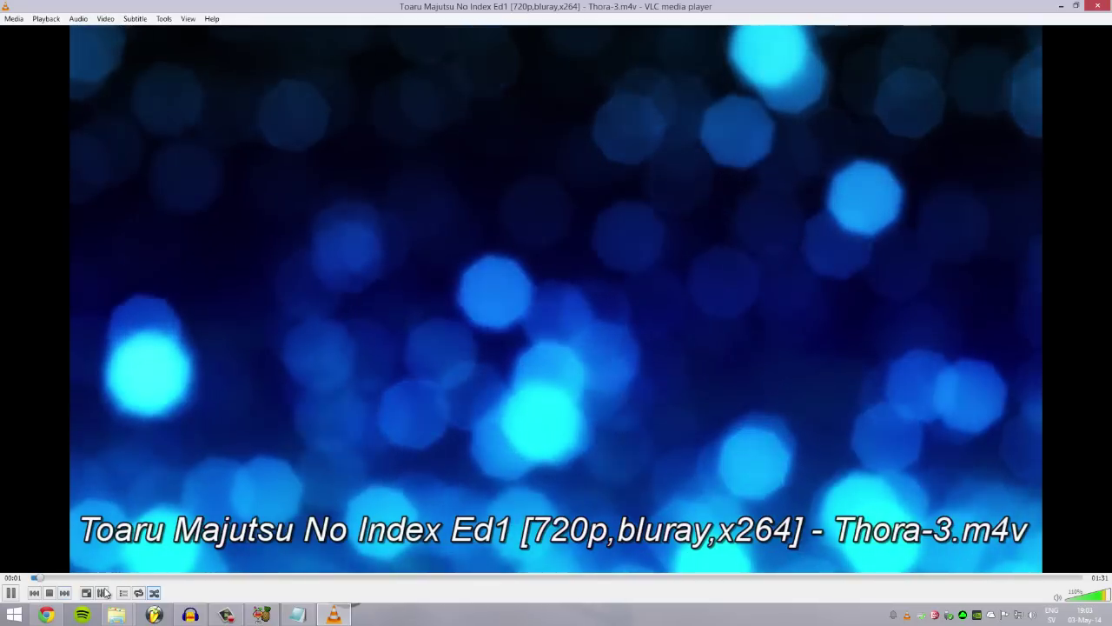
{"action": "scroll", "coordinate": [563, 404], "scroll_direction": "down", "scroll_amount": 1}
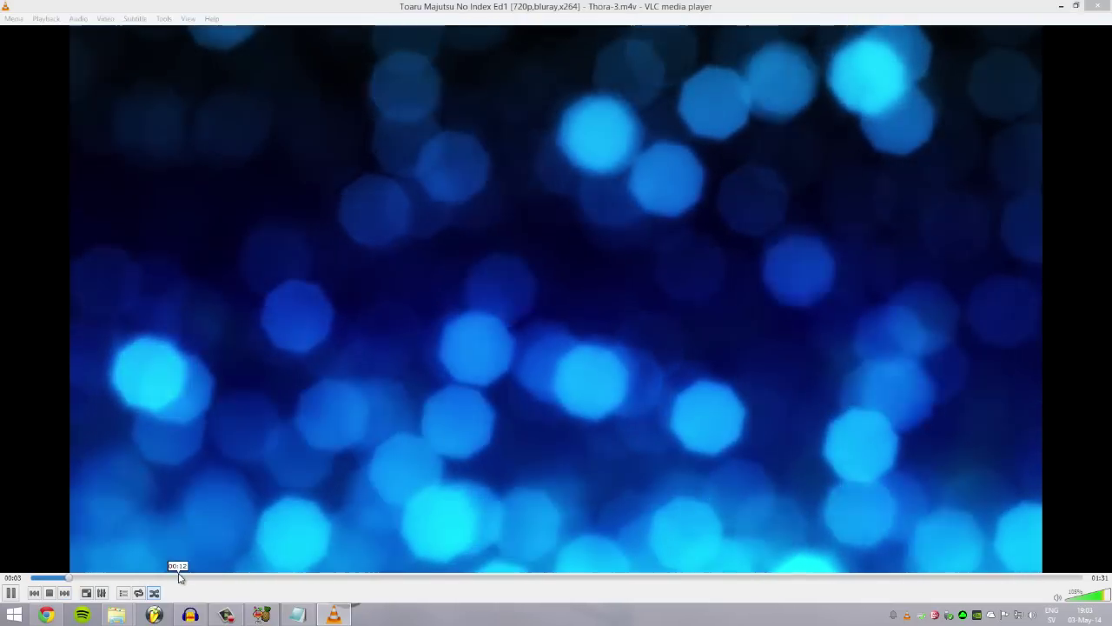
{"action": "left_click", "coordinate": [183, 577]}
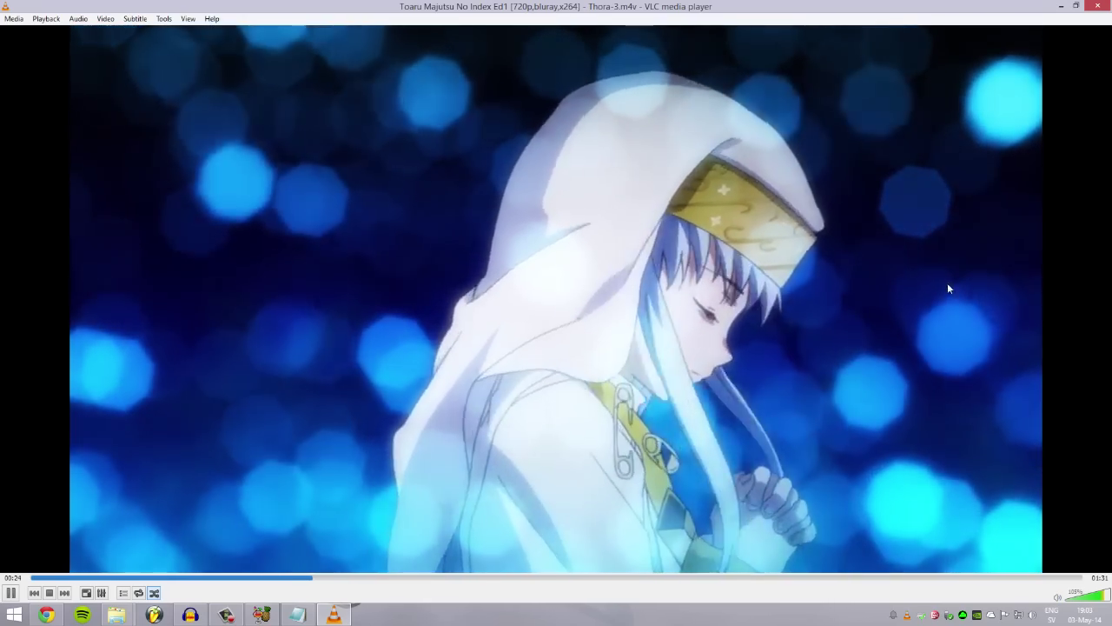
{"action": "key", "text": "space"}
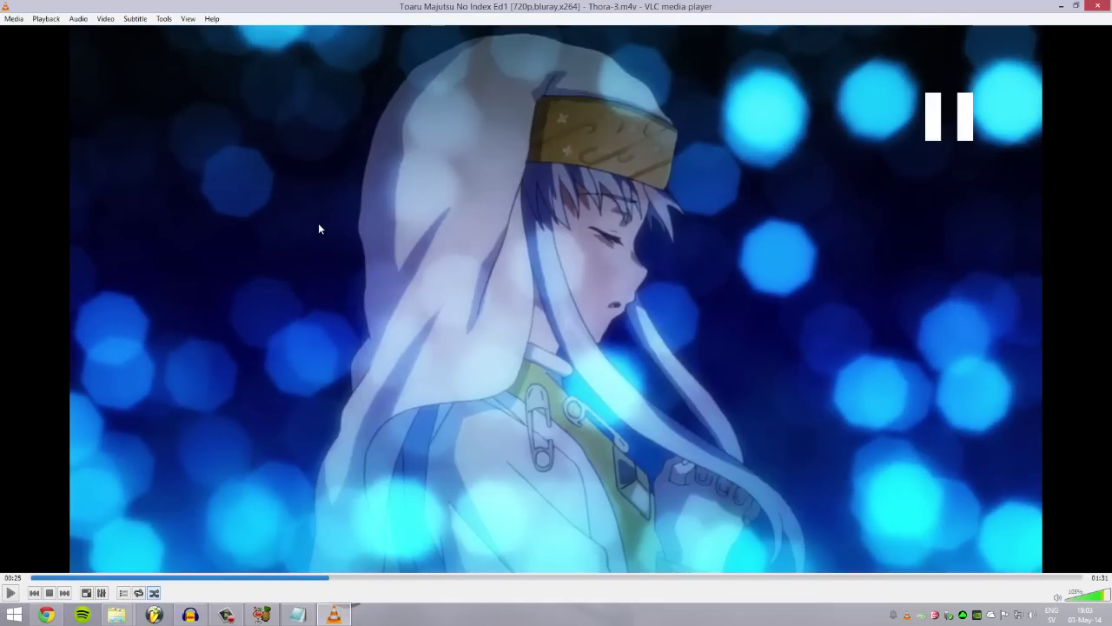
Return to Railgun S episode 5, seek to about 12:23 and pause
{"action": "left_click", "coordinate": [35, 594]}
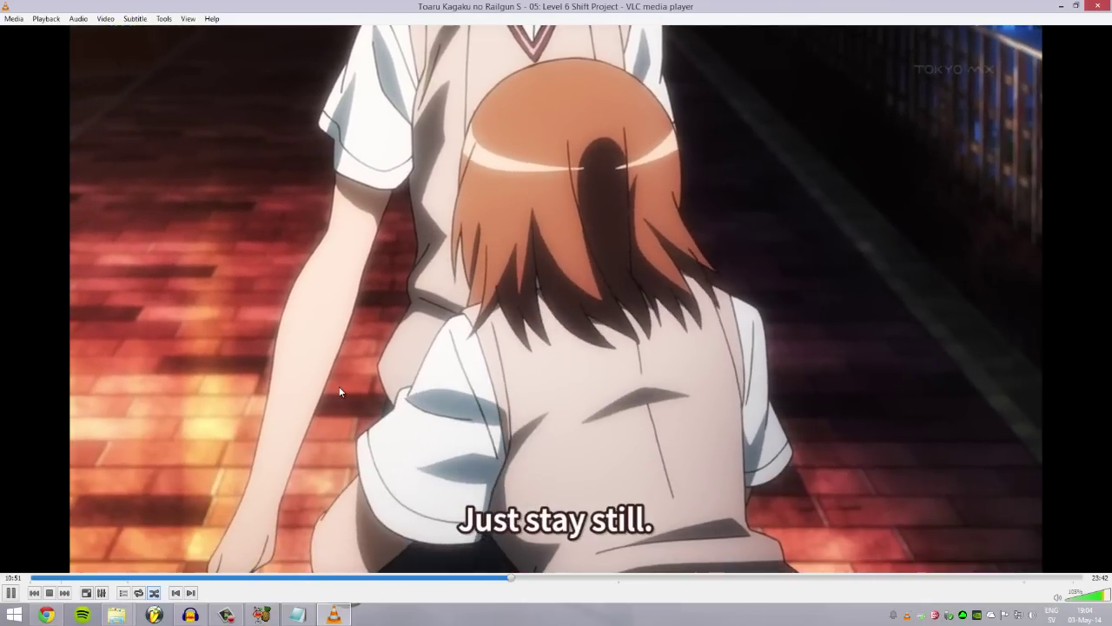
{"action": "scroll", "coordinate": [340, 392], "scroll_direction": "down", "scroll_amount": 2}
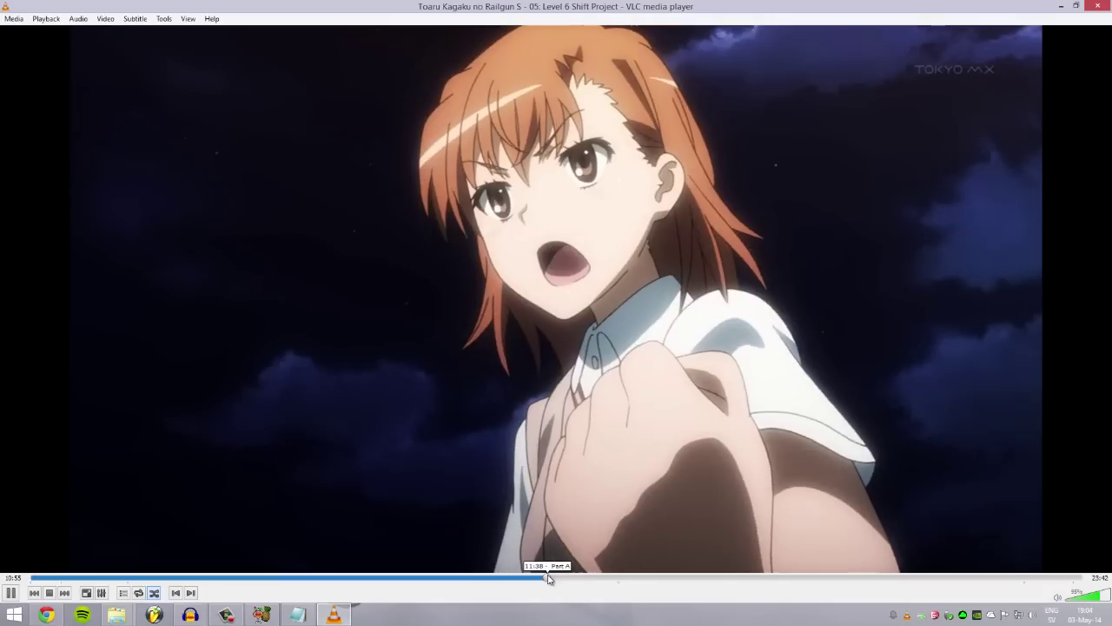
{"action": "left_click", "coordinate": [550, 578]}
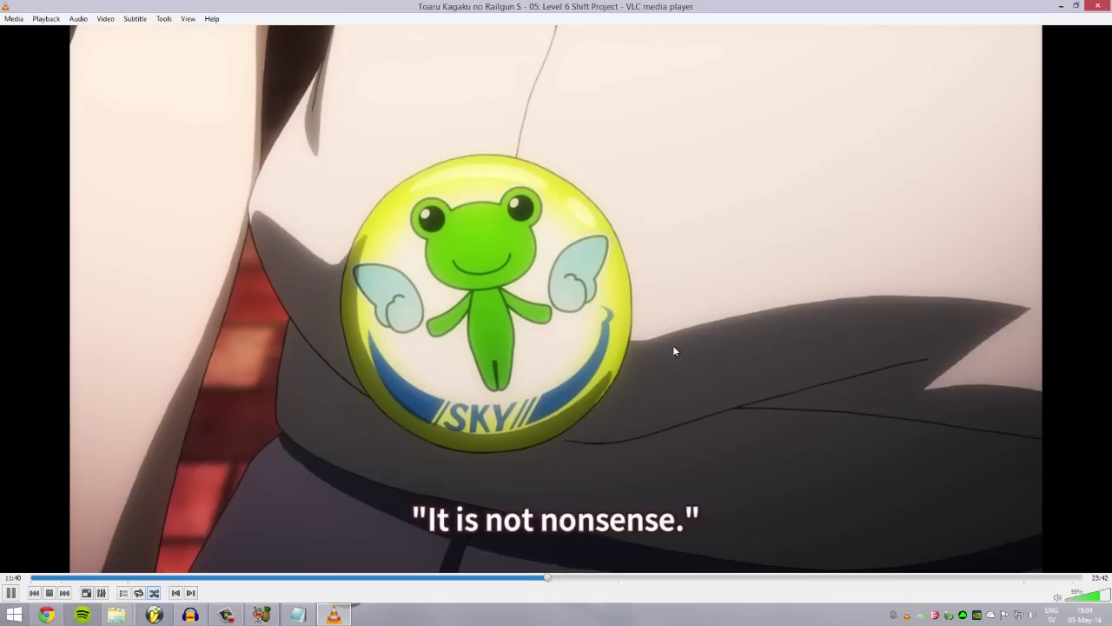
{"action": "left_click", "coordinate": [579, 578]}
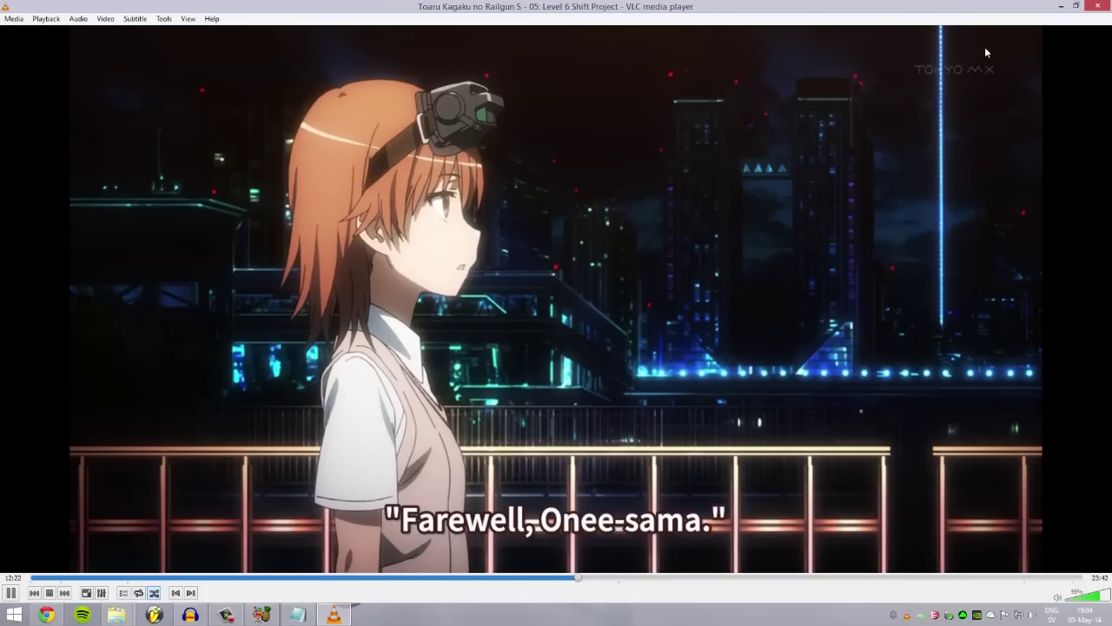
{"action": "key", "text": "space"}
Play the Welcome To The Show AMV in Chrome and pause it at 0:39
{"action": "left_click", "coordinate": [46, 614]}
{"action": "left_click", "coordinate": [49, 6]}
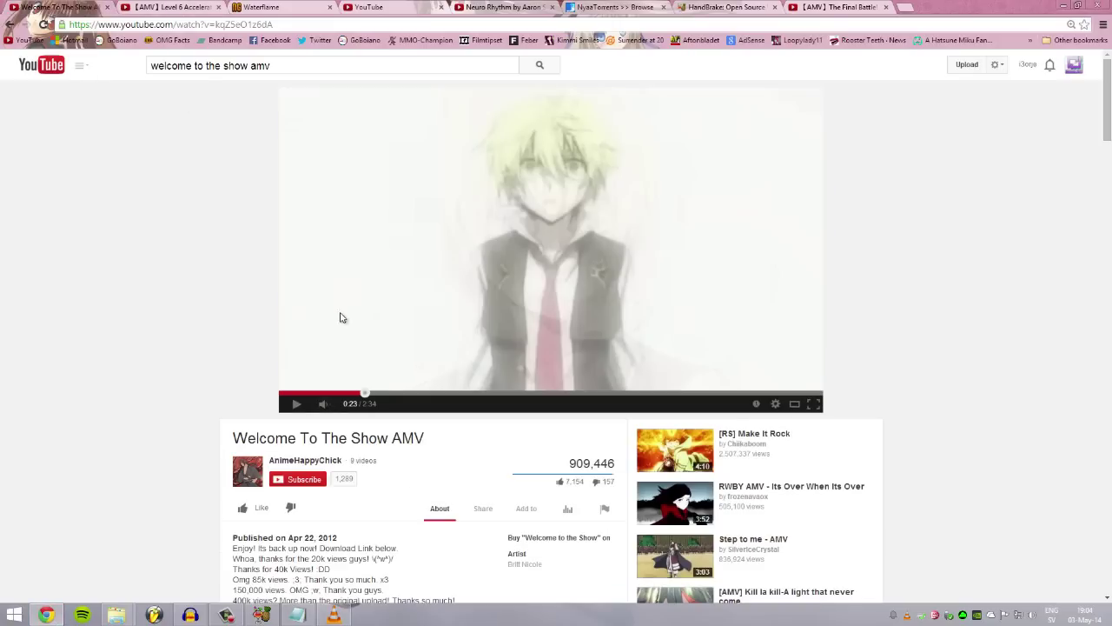
{"action": "left_click", "coordinate": [365, 357]}
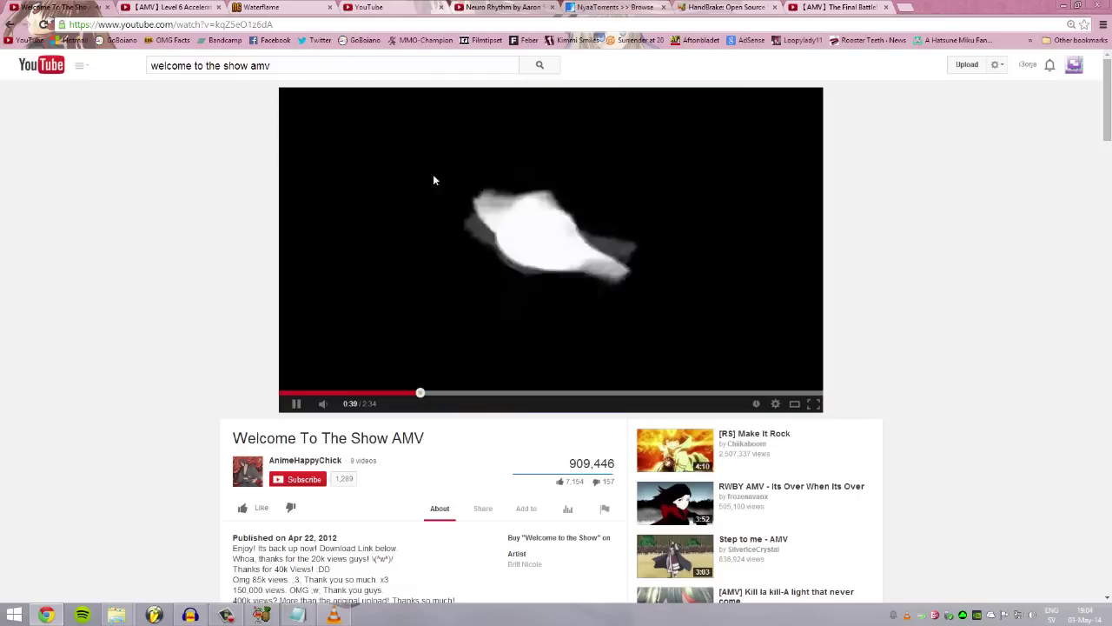
{"action": "left_click", "coordinate": [432, 174]}
Play the Level 6 Accelerator AMV and pause it at 0:29
{"action": "left_click", "coordinate": [178, 25]}
{"action": "left_click", "coordinate": [177, 8]}
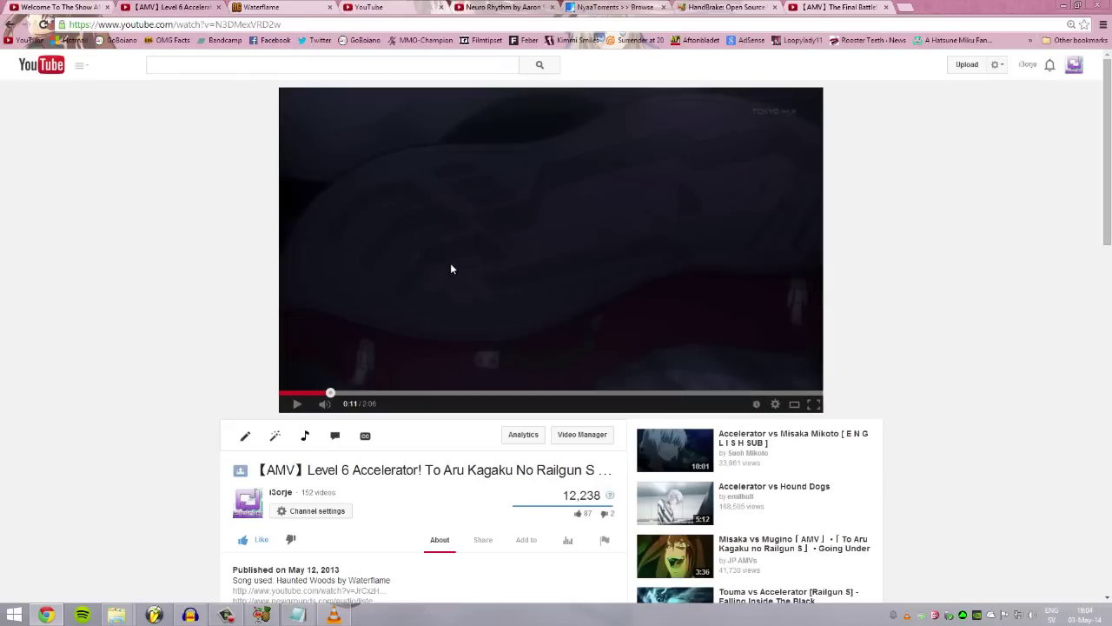
{"action": "left_click", "coordinate": [516, 337]}
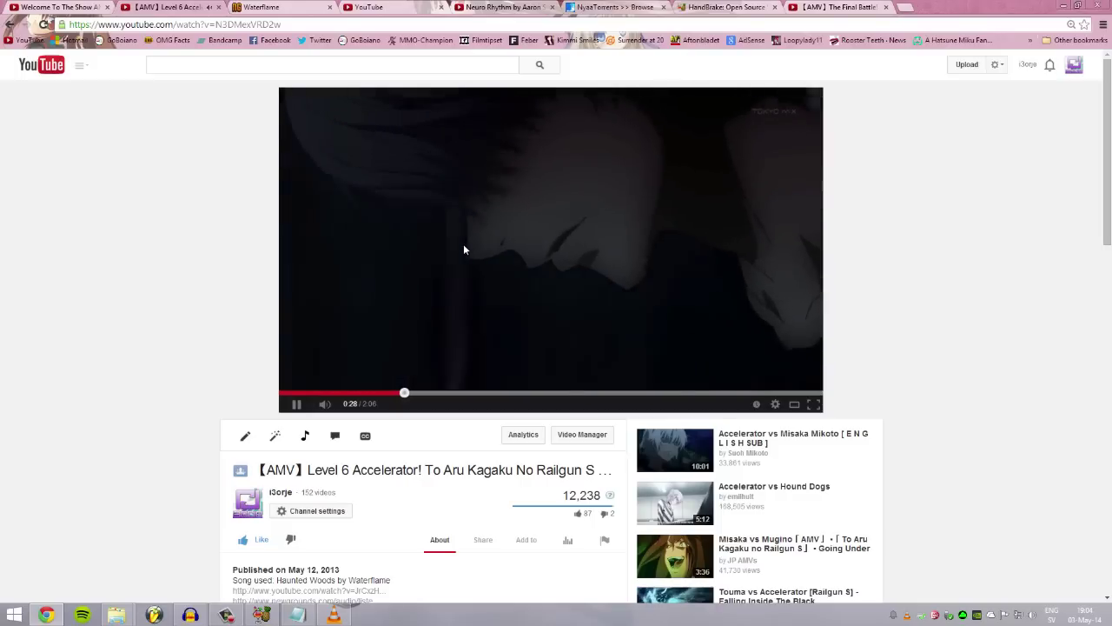
{"action": "left_click", "coordinate": [463, 246]}
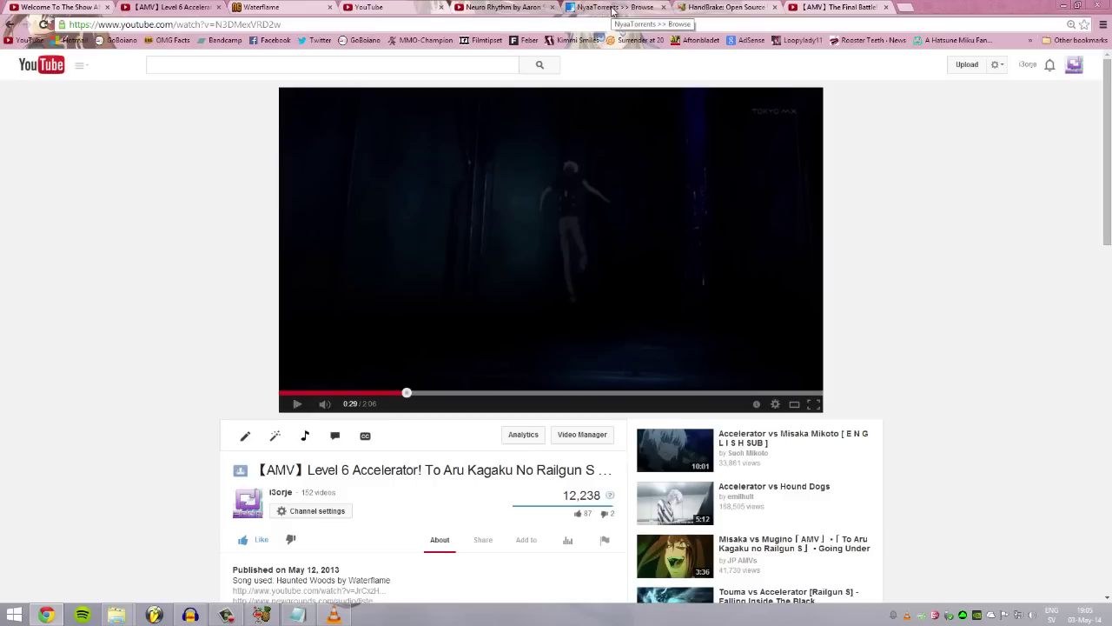
Search NyaaTorrents for 'railguns' and scroll the results down to the Vol.07 and Vol.08 releases
{"action": "left_click", "coordinate": [612, 10]}
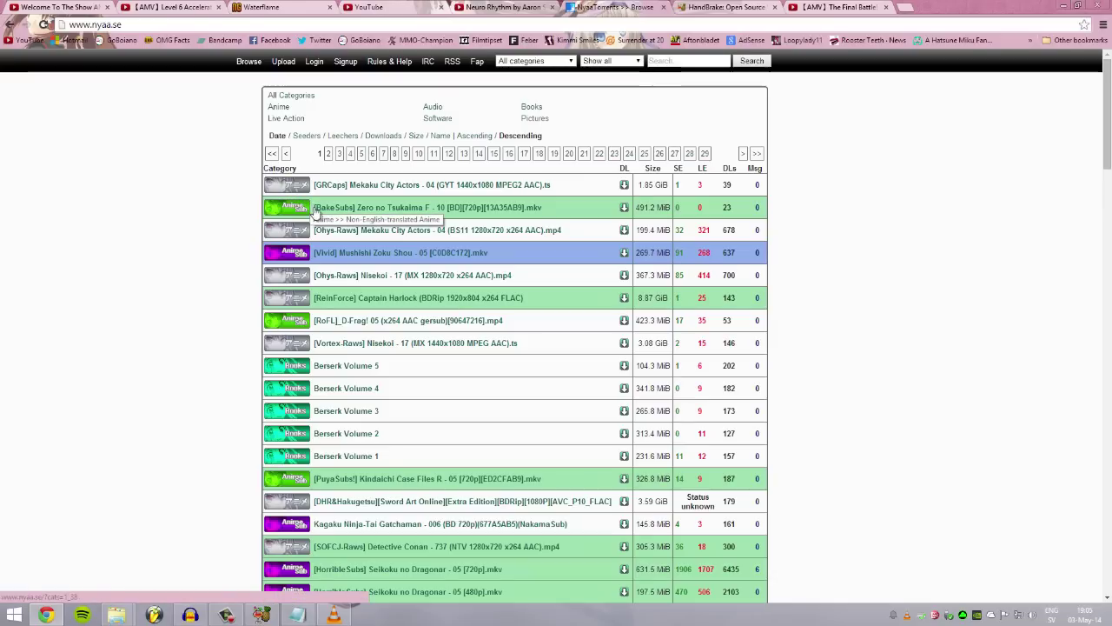
{"action": "left_click", "coordinate": [658, 59]}
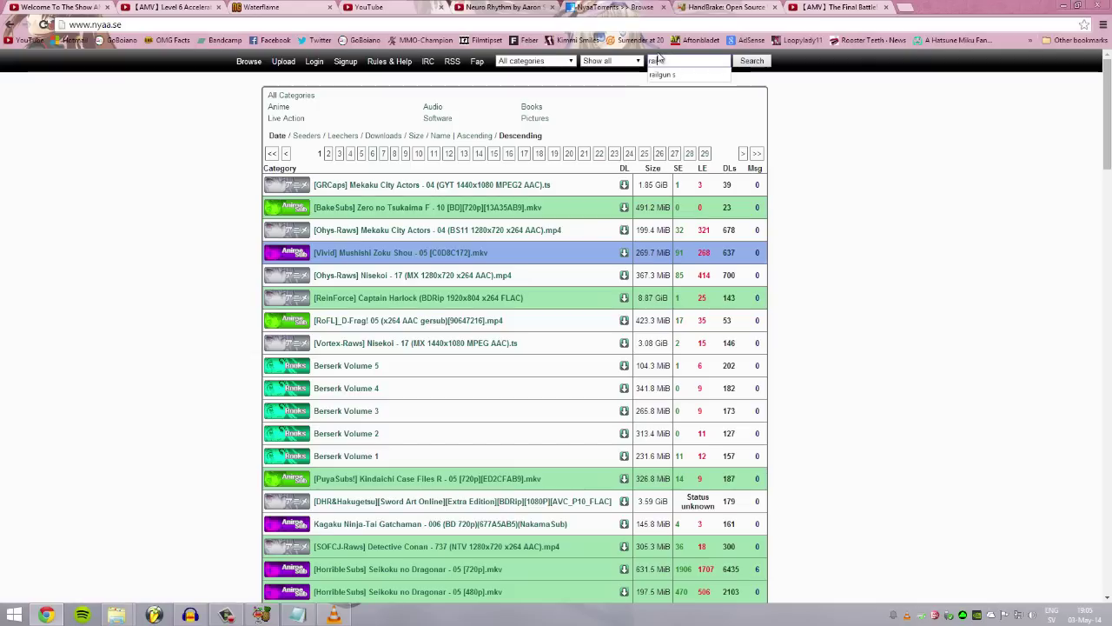
{"action": "type", "text": "railguns"}
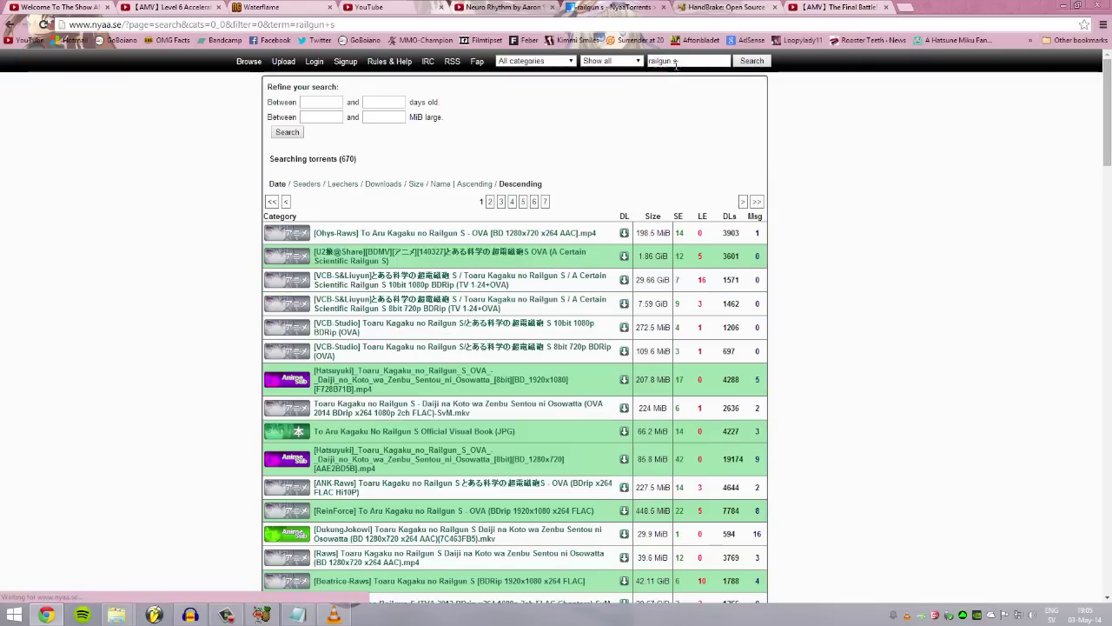
{"action": "scroll", "coordinate": [493, 370], "scroll_direction": "down", "scroll_amount": 1}
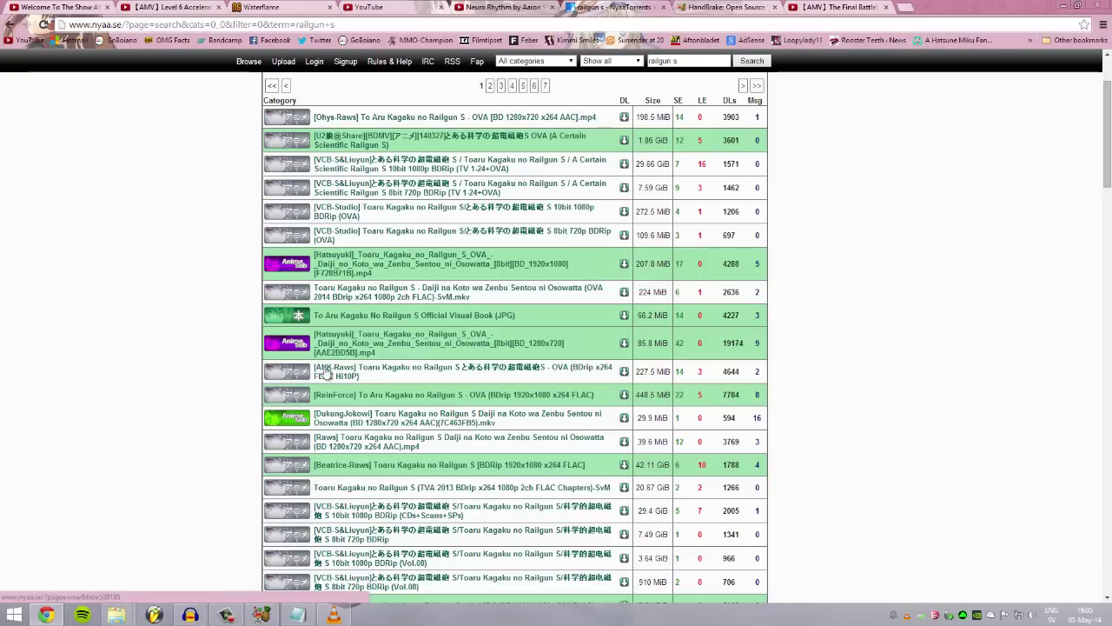
{"action": "scroll", "coordinate": [335, 380], "scroll_direction": "down", "scroll_amount": 1}
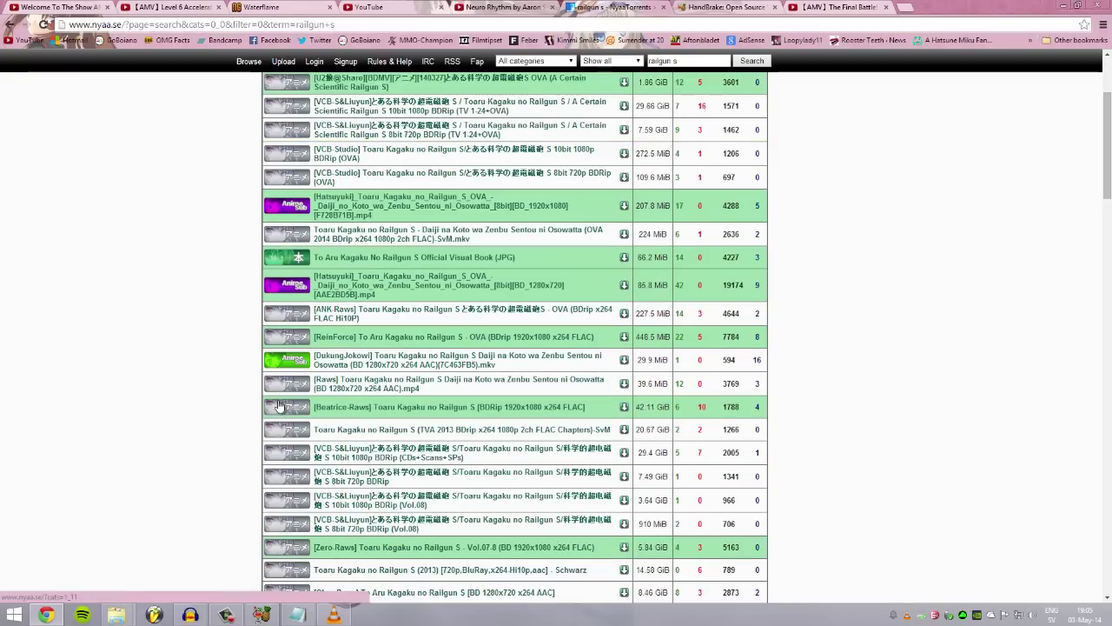
{"action": "scroll", "coordinate": [300, 365], "scroll_direction": "down", "scroll_amount": 2}
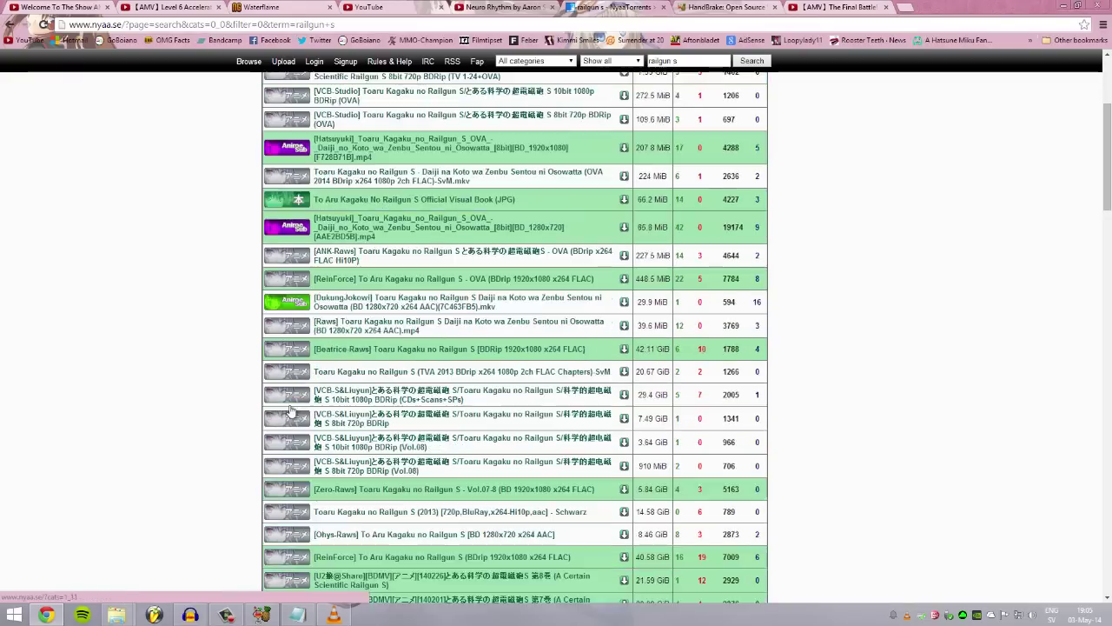
{"action": "scroll", "coordinate": [356, 509], "scroll_direction": "down", "scroll_amount": 1}
{"action": "scroll", "coordinate": [356, 510], "scroll_direction": "down", "scroll_amount": 2}
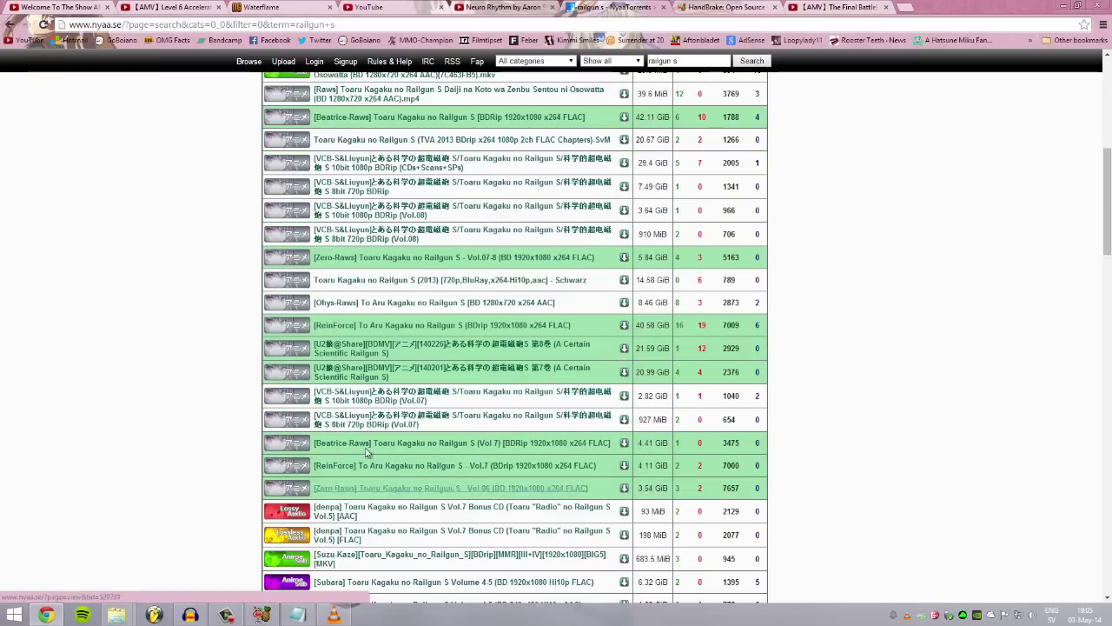
{"action": "scroll", "coordinate": [355, 391], "scroll_direction": "down", "scroll_amount": 4}
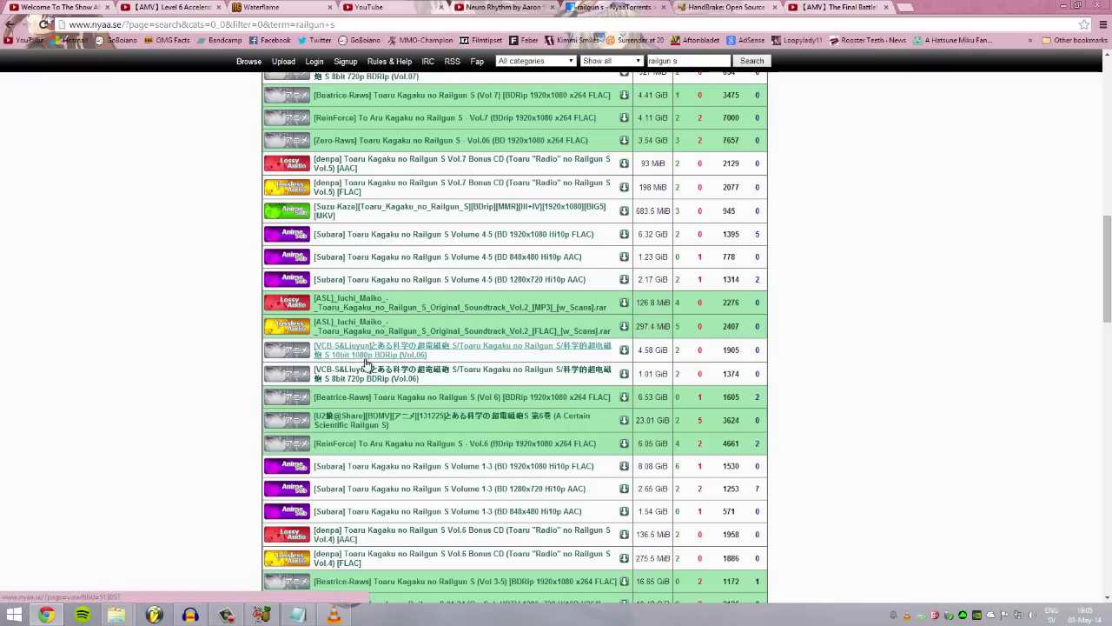
{"action": "scroll", "coordinate": [382, 387], "scroll_direction": "down", "scroll_amount": 2}
{"action": "scroll", "coordinate": [415, 373], "scroll_direction": "down", "scroll_amount": 1}
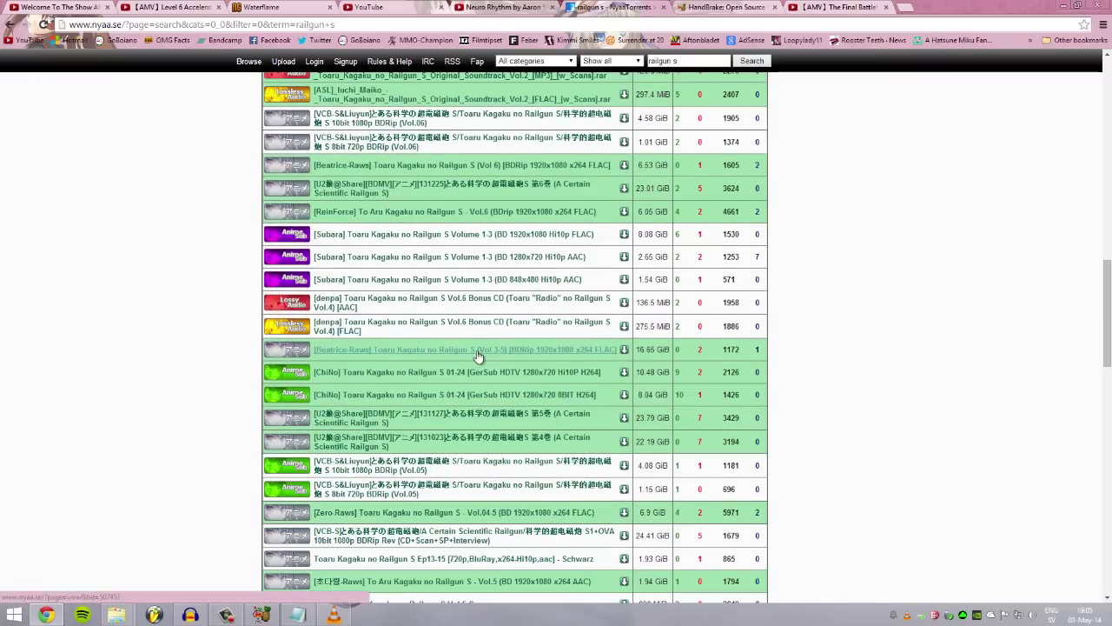
{"action": "scroll", "coordinate": [477, 356], "scroll_direction": "up", "scroll_amount": 10}
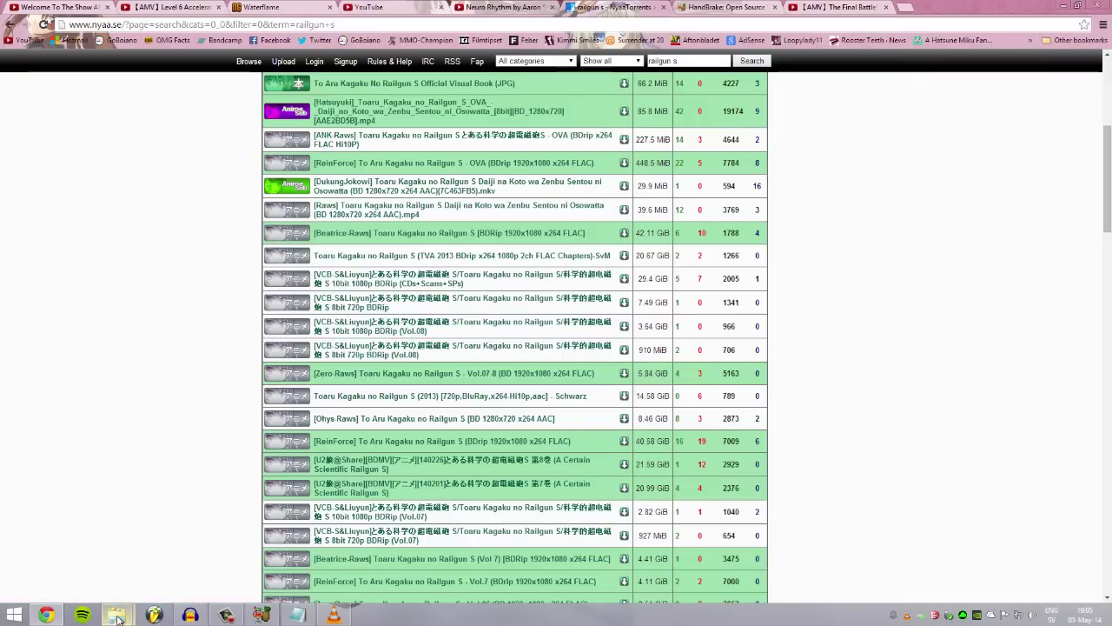
In the Downloads folder, select the Railgun S episode 08 video, then the episode 07 video
{"action": "mouse_move", "coordinate": [118, 618]}
{"action": "left_click", "coordinate": [149, 517]}
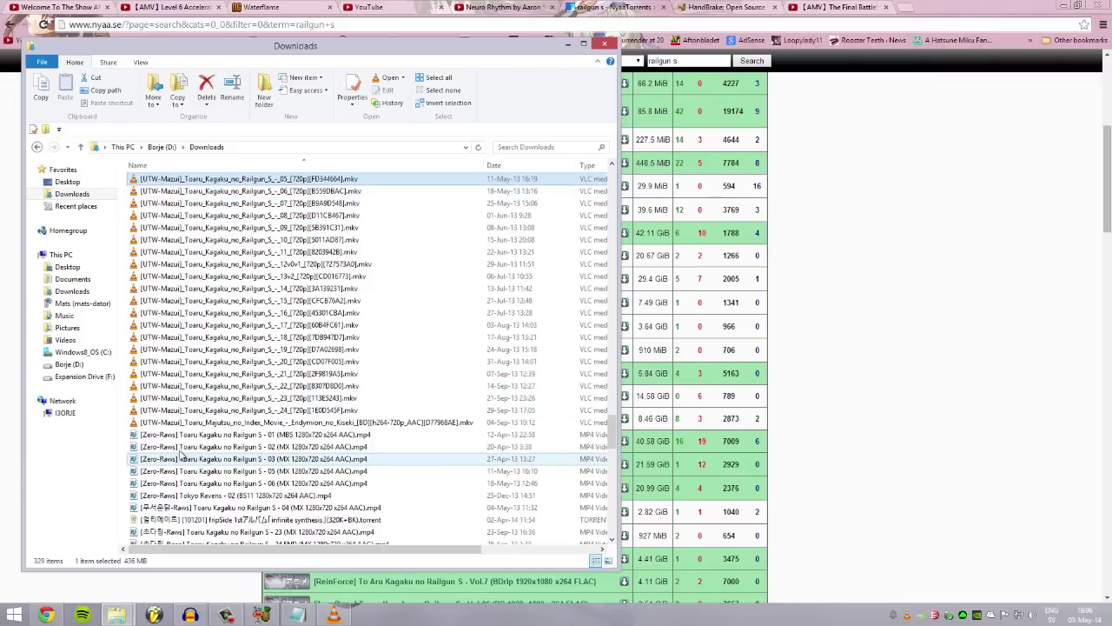
{"action": "scroll", "coordinate": [281, 478], "scroll_direction": "up", "scroll_amount": 5}
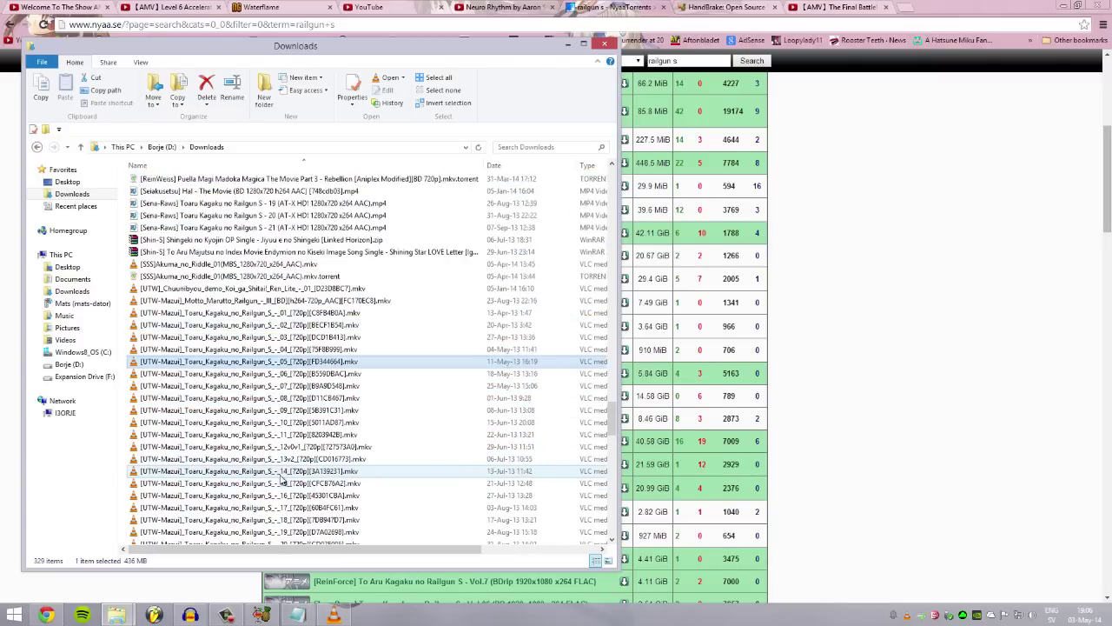
{"action": "scroll", "coordinate": [248, 278], "scroll_direction": "up", "scroll_amount": 6}
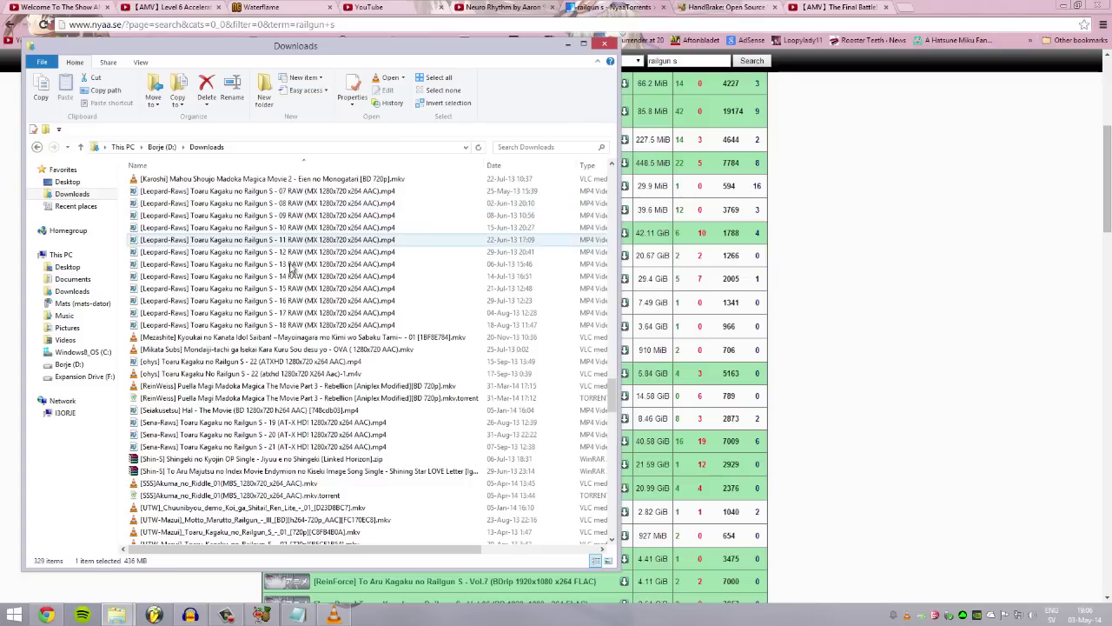
{"action": "left_click", "coordinate": [261, 202]}
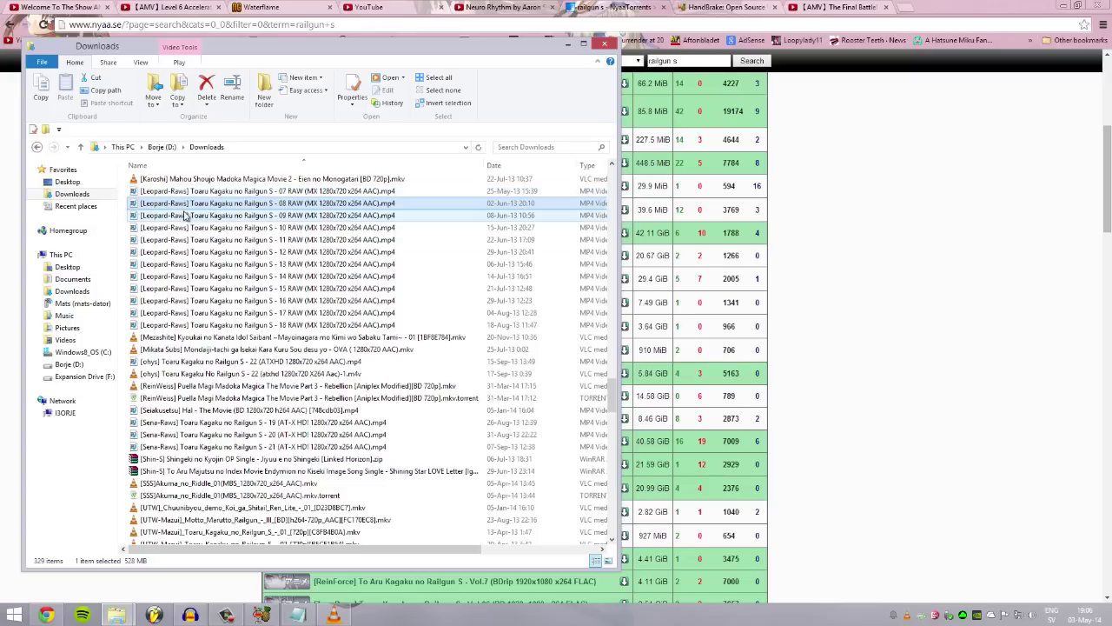
{"action": "left_click", "coordinate": [269, 191]}
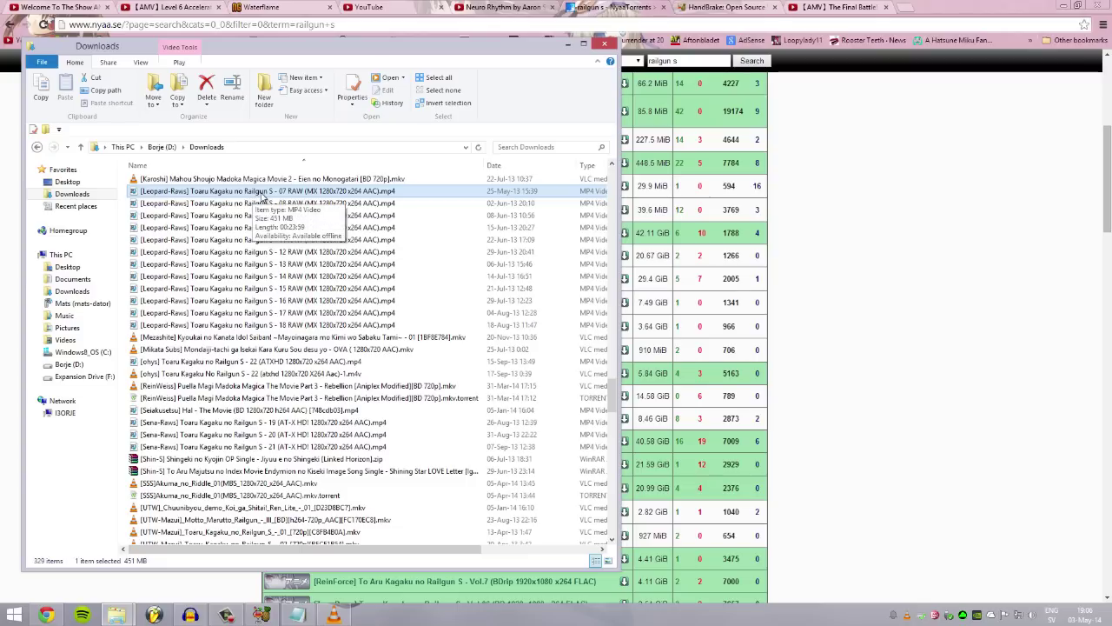
Return to the NyaaTorrents 'railgun s' search results and scroll through them
{"action": "left_click", "coordinate": [822, 161]}
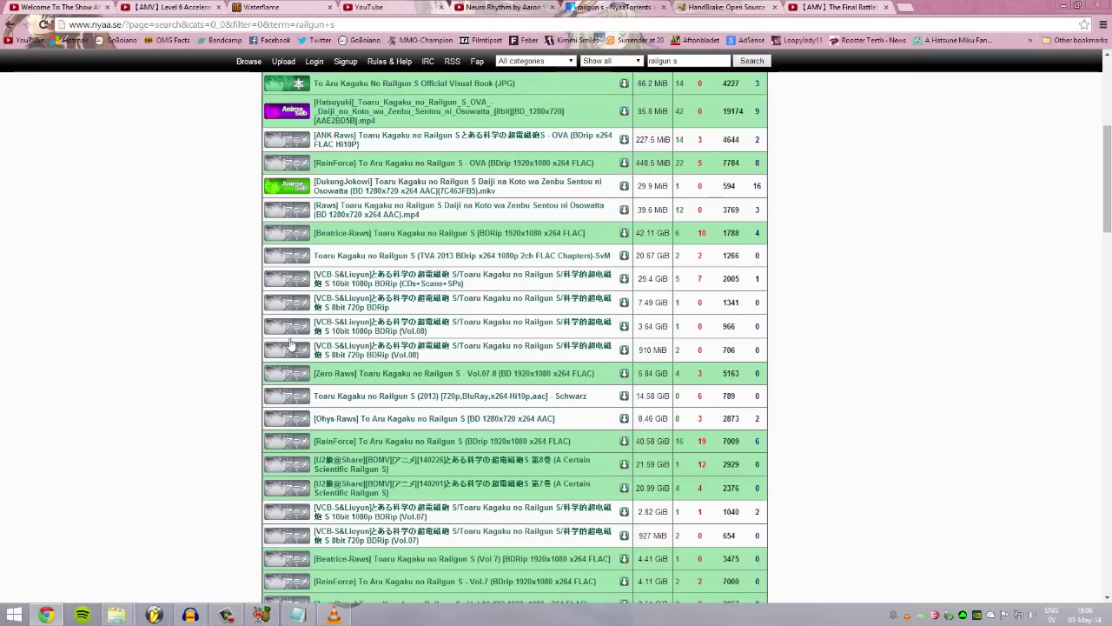
{"action": "scroll", "coordinate": [643, 404], "scroll_direction": "up", "scroll_amount": 4}
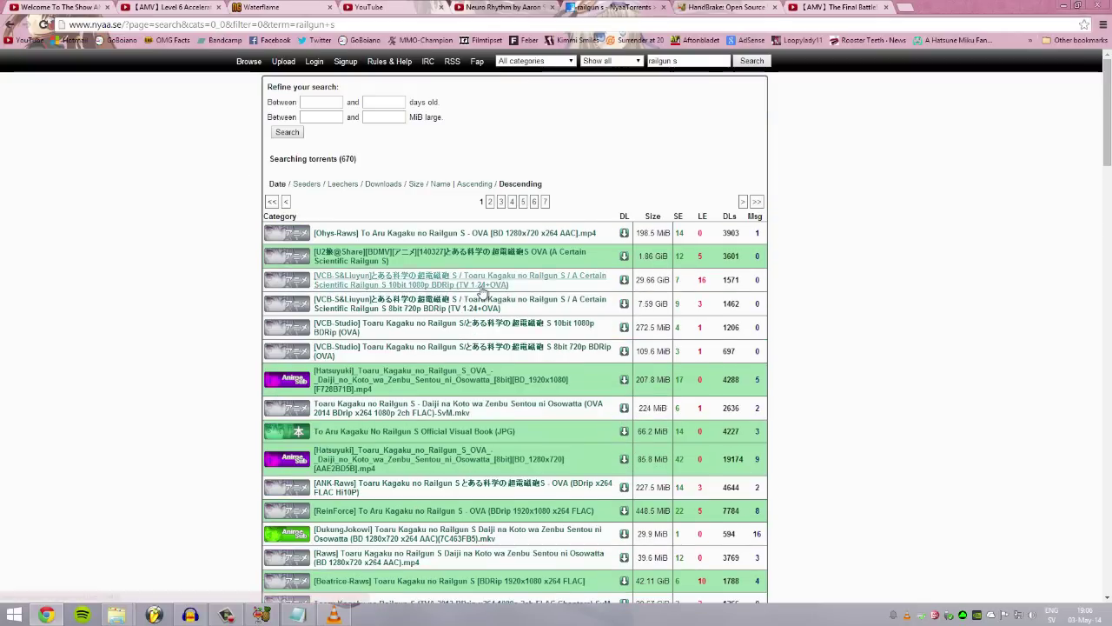
{"action": "scroll", "coordinate": [629, 318], "scroll_direction": "down", "scroll_amount": 3}
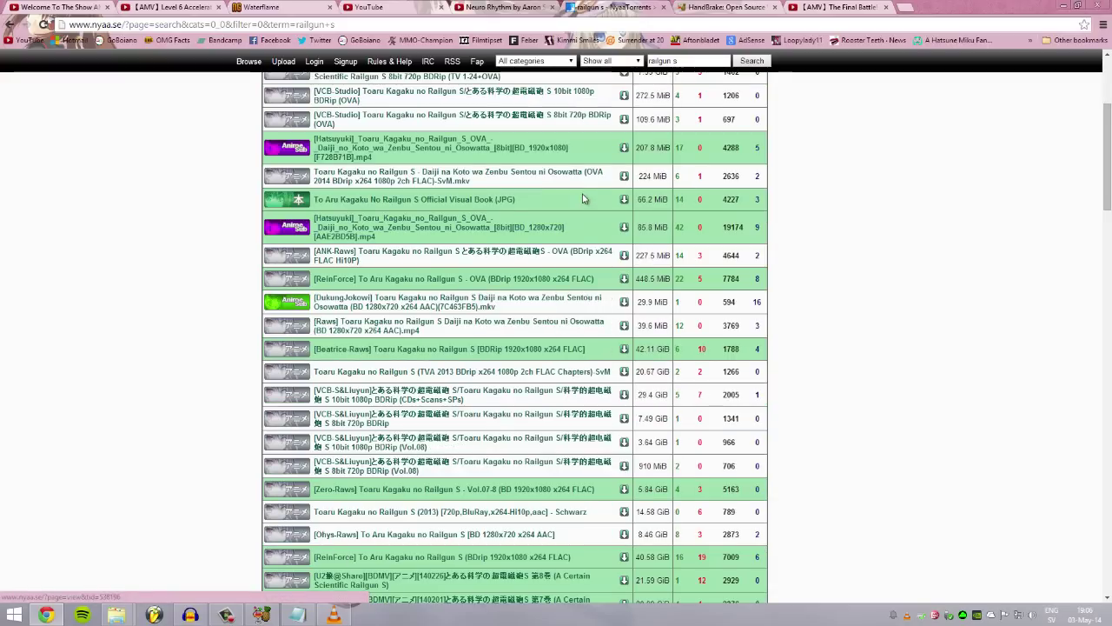
Switch to the 'HandBrake: Open Source' tab showing the Download Handbrake 0.9.9 offer
{"action": "left_click", "coordinate": [711, 14]}
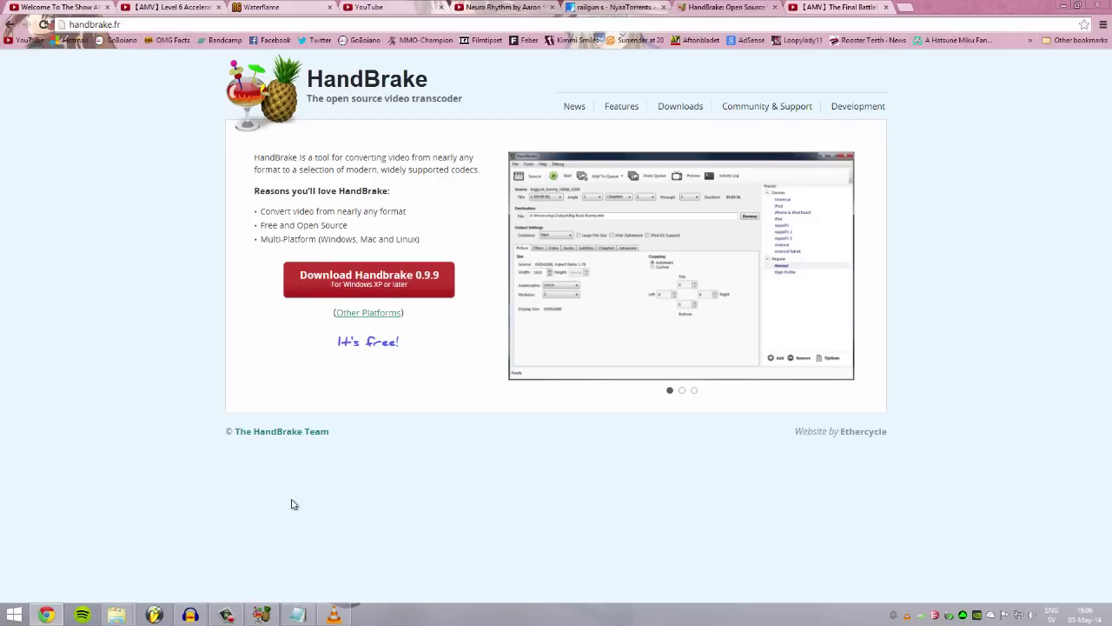
Launch HandBrake and scroll through the Downloads folder to locate the episode file
{"action": "left_click", "coordinate": [227, 615]}
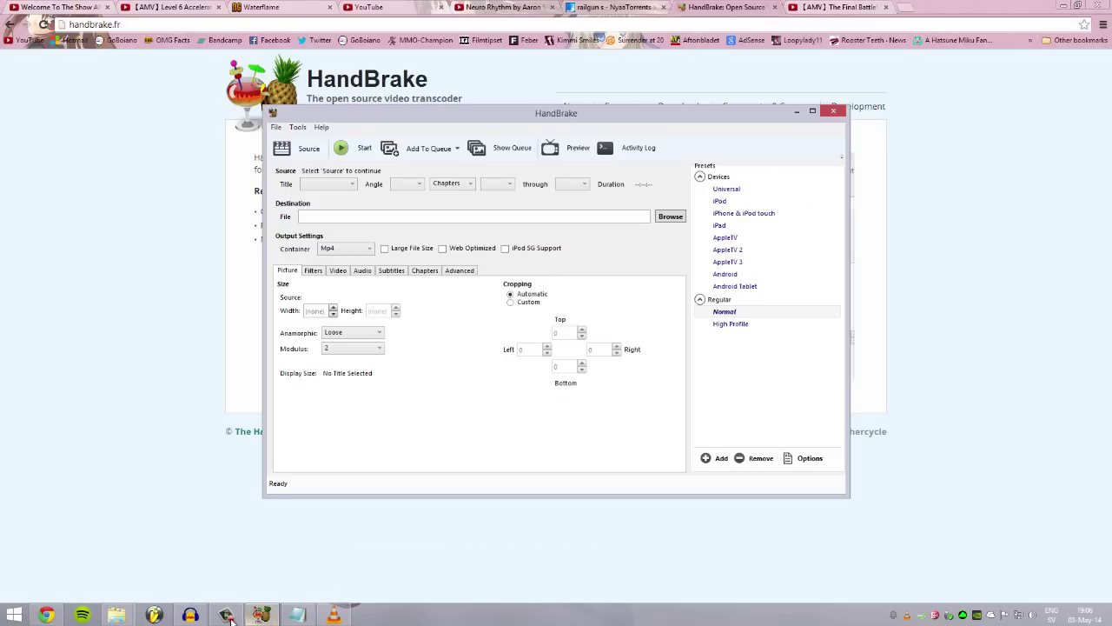
{"action": "mouse_move", "coordinate": [118, 616]}
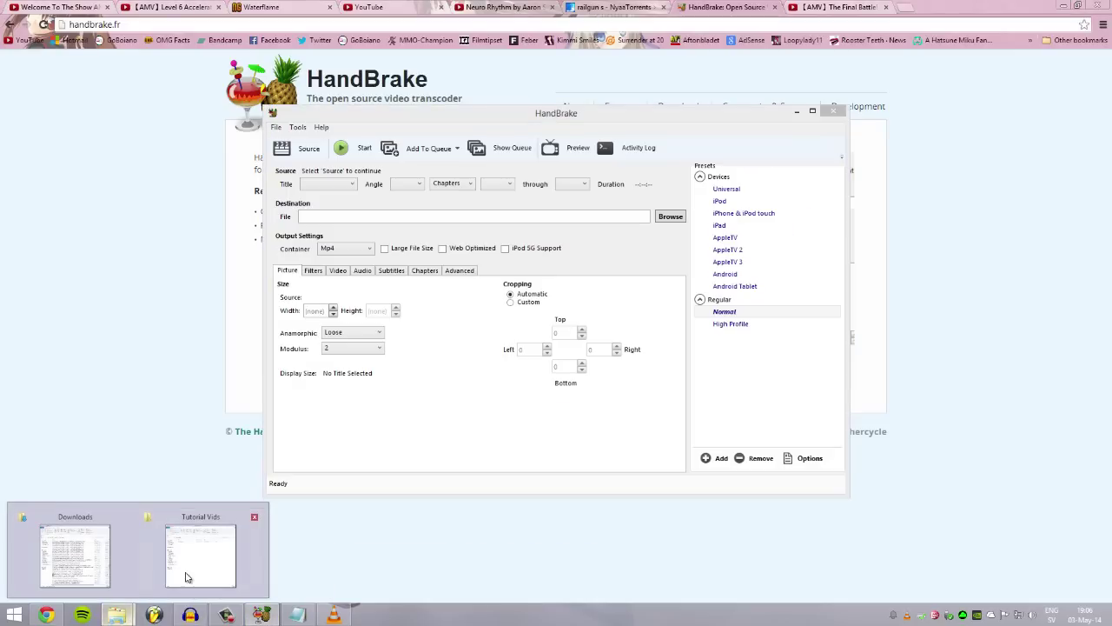
{"action": "left_click", "coordinate": [72, 556]}
{"action": "scroll", "coordinate": [376, 276], "scroll_direction": "up", "scroll_amount": 15}
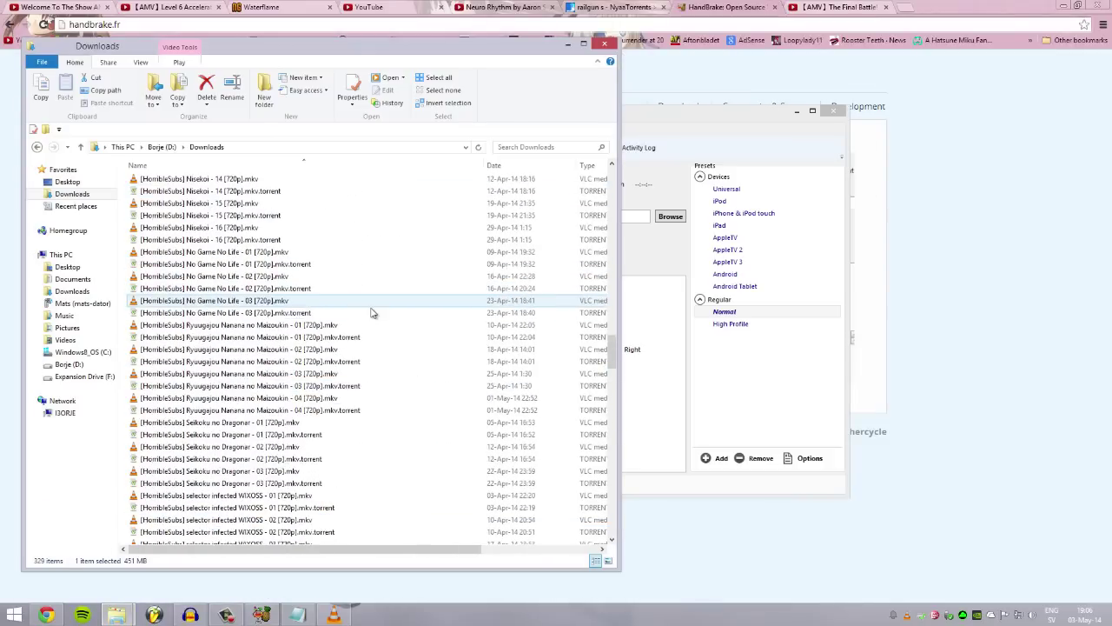
{"action": "scroll", "coordinate": [247, 285], "scroll_direction": "up", "scroll_amount": 9}
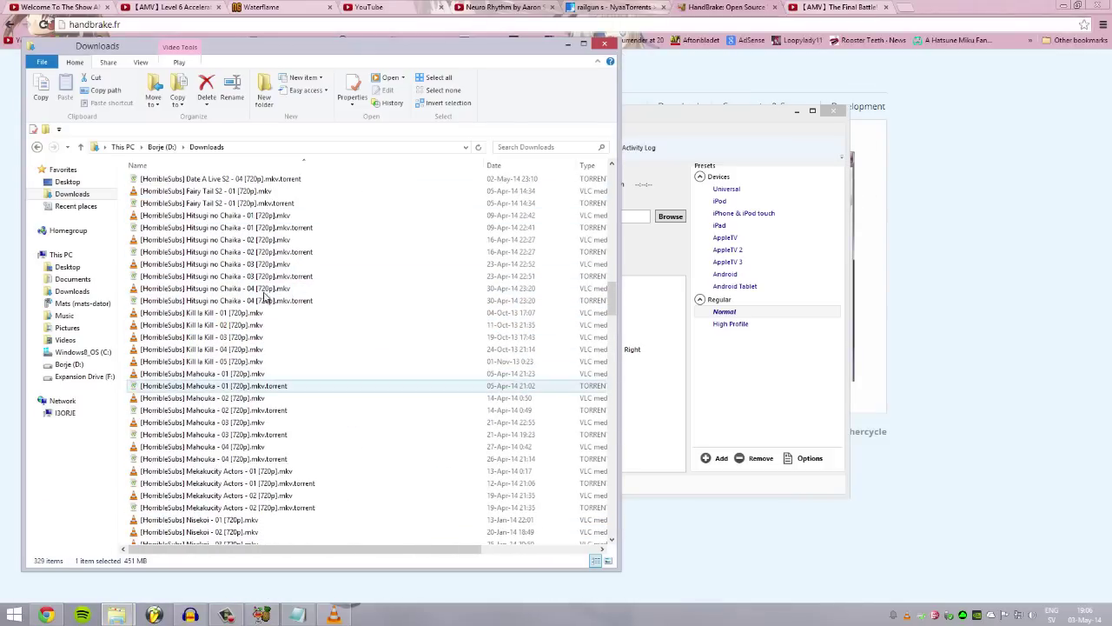
{"action": "scroll", "coordinate": [295, 300], "scroll_direction": "up", "scroll_amount": 4}
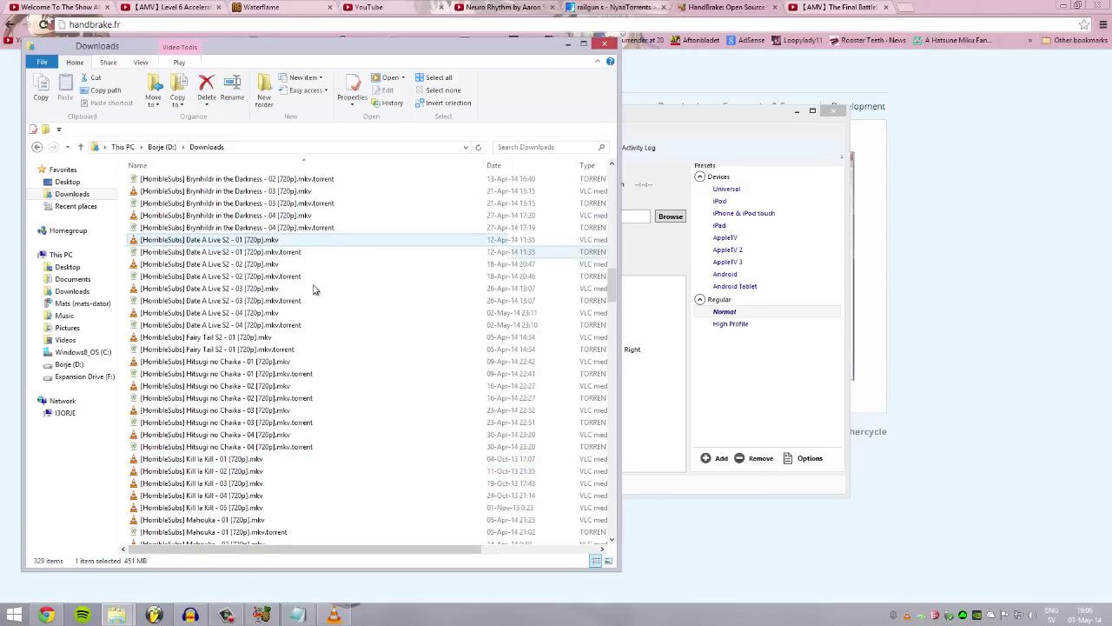
{"action": "scroll", "coordinate": [331, 295], "scroll_direction": "up", "scroll_amount": 2}
{"action": "scroll", "coordinate": [300, 355], "scroll_direction": "up", "scroll_amount": 3}
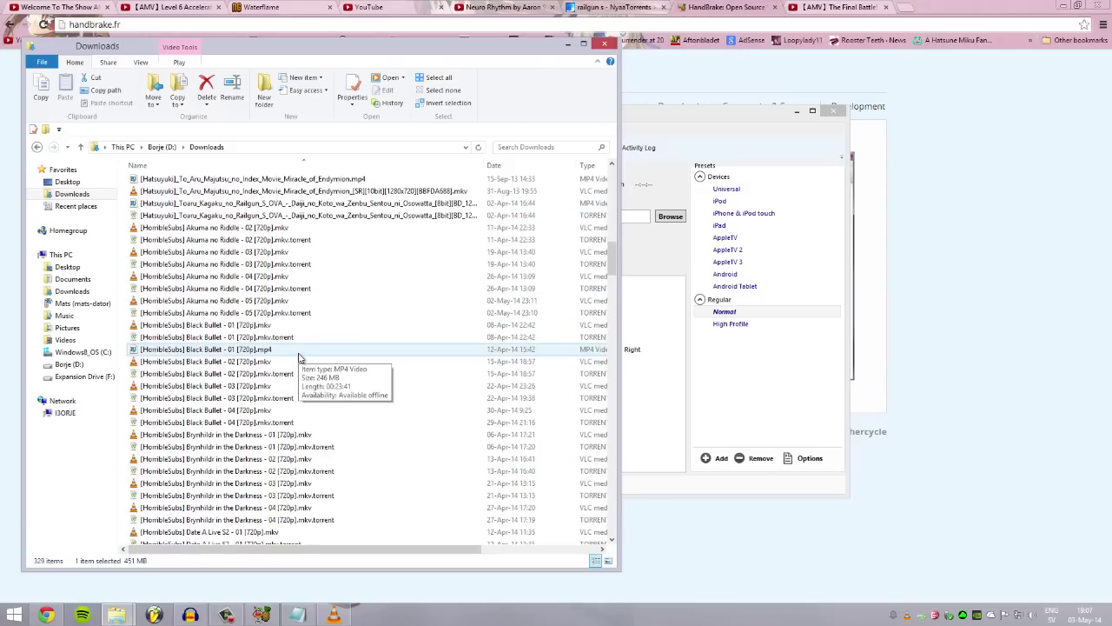
{"action": "scroll", "coordinate": [300, 356], "scroll_direction": "down", "scroll_amount": 7}
{"action": "scroll", "coordinate": [278, 352], "scroll_direction": "down", "scroll_amount": 10}
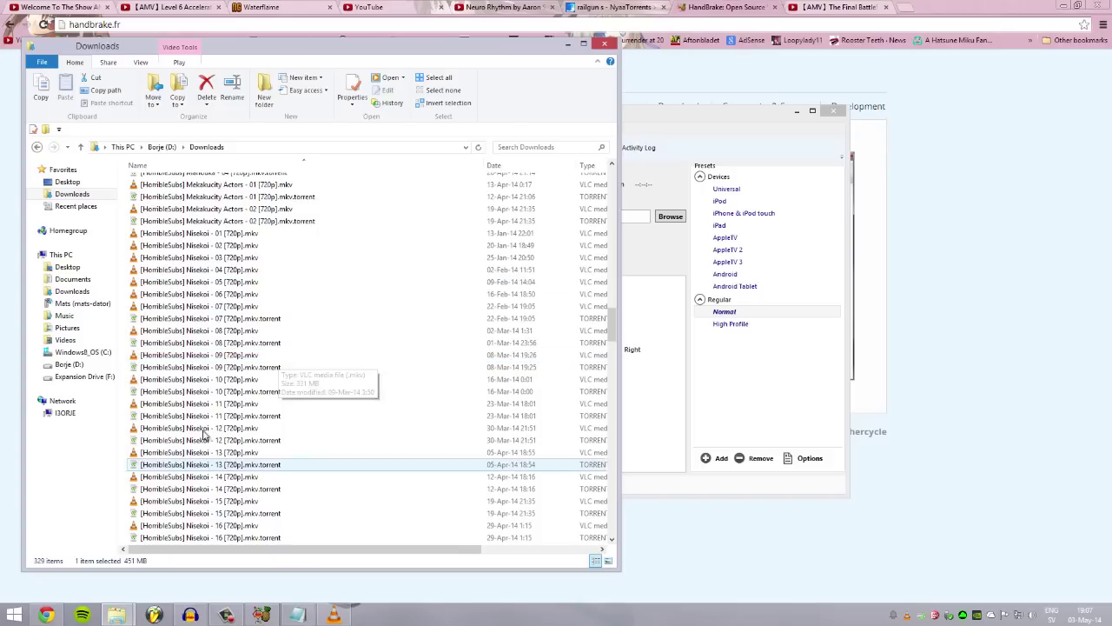
{"action": "left_click", "coordinate": [657, 120]}
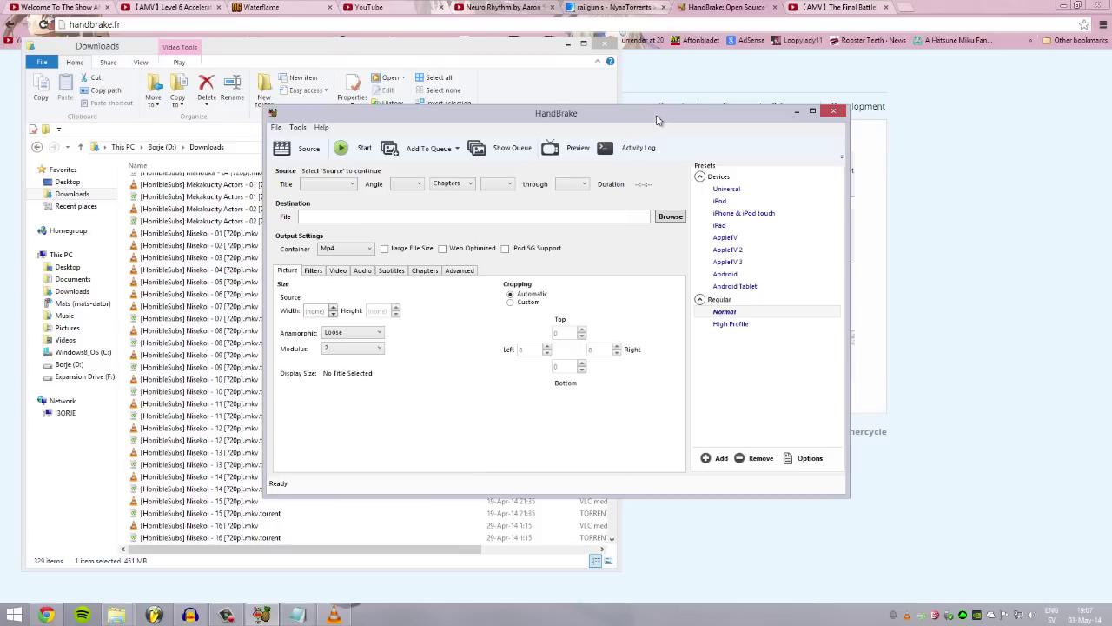
Open '[HorribleSubs] Black Bullet - 04 [720p].mkv' as HandBrake's source via Source > Open File
{"action": "left_click", "coordinate": [302, 147]}
{"action": "left_click", "coordinate": [595, 123]}
{"action": "mouse_move", "coordinate": [638, 130]}
{"action": "left_mouse_down"}
{"action": "mouse_move", "coordinate": [590, 119]}
{"action": "mouse_move", "coordinate": [626, 136]}
{"action": "left_mouse_up"}
{"action": "left_click", "coordinate": [340, 161]}
{"action": "left_click", "coordinate": [337, 191]}
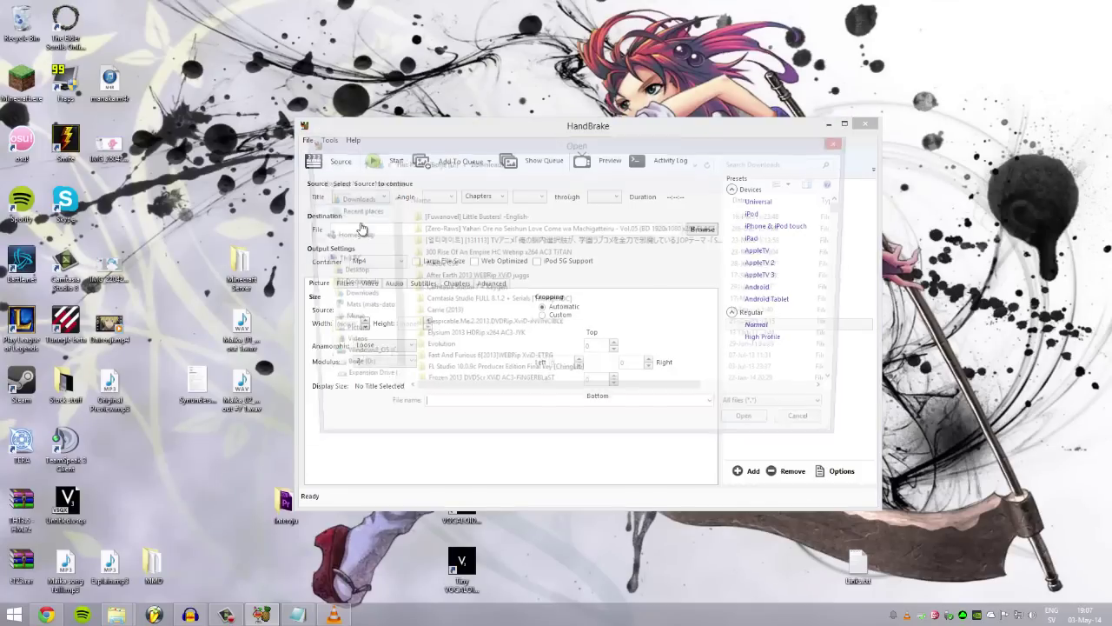
{"action": "scroll", "coordinate": [548, 357], "scroll_direction": "down", "scroll_amount": 2}
{"action": "scroll", "coordinate": [548, 356], "scroll_direction": "down", "scroll_amount": 10}
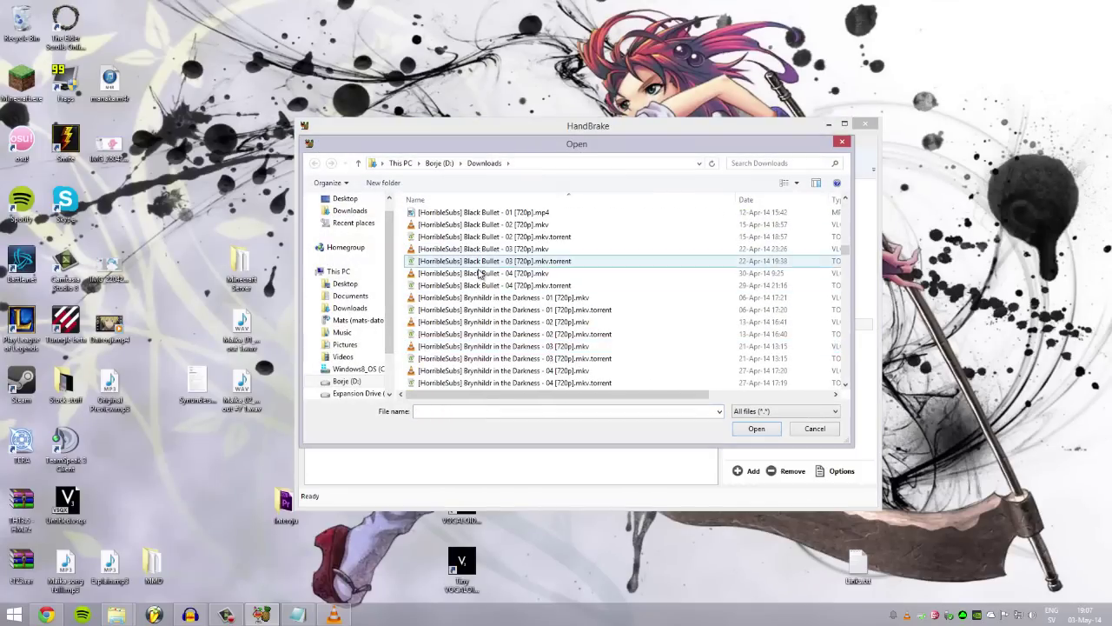
{"action": "left_click", "coordinate": [499, 274]}
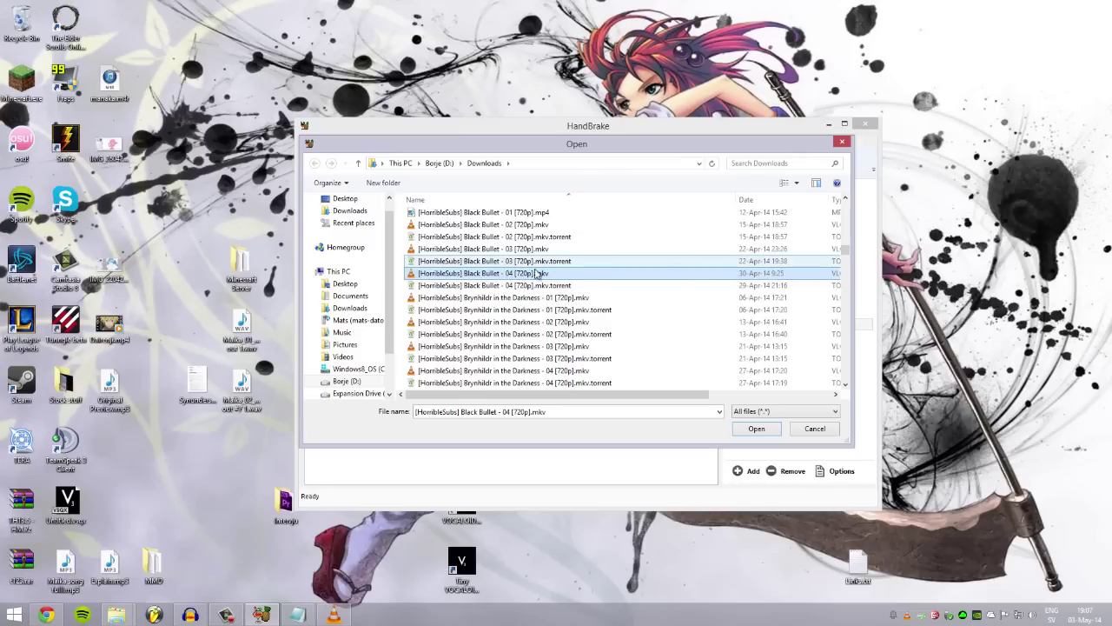
{"action": "double_click", "coordinate": [528, 274]}
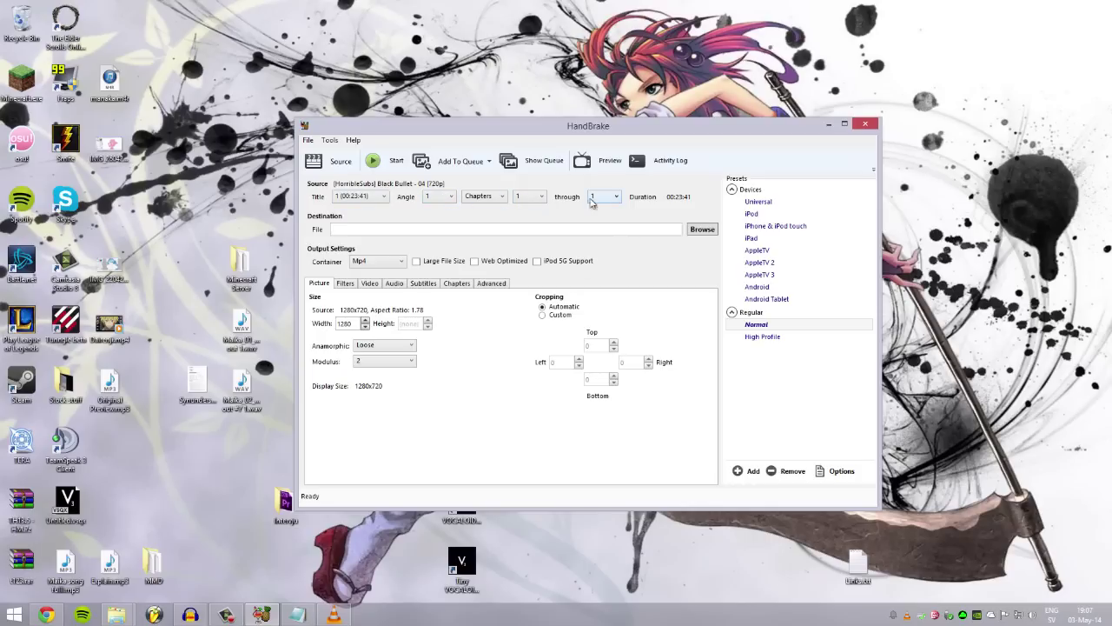
Check the source title and range options, keeping the first title and chapter range
{"action": "left_click", "coordinate": [382, 201]}
{"action": "left_click", "coordinate": [459, 206]}
{"action": "left_click", "coordinate": [484, 198]}
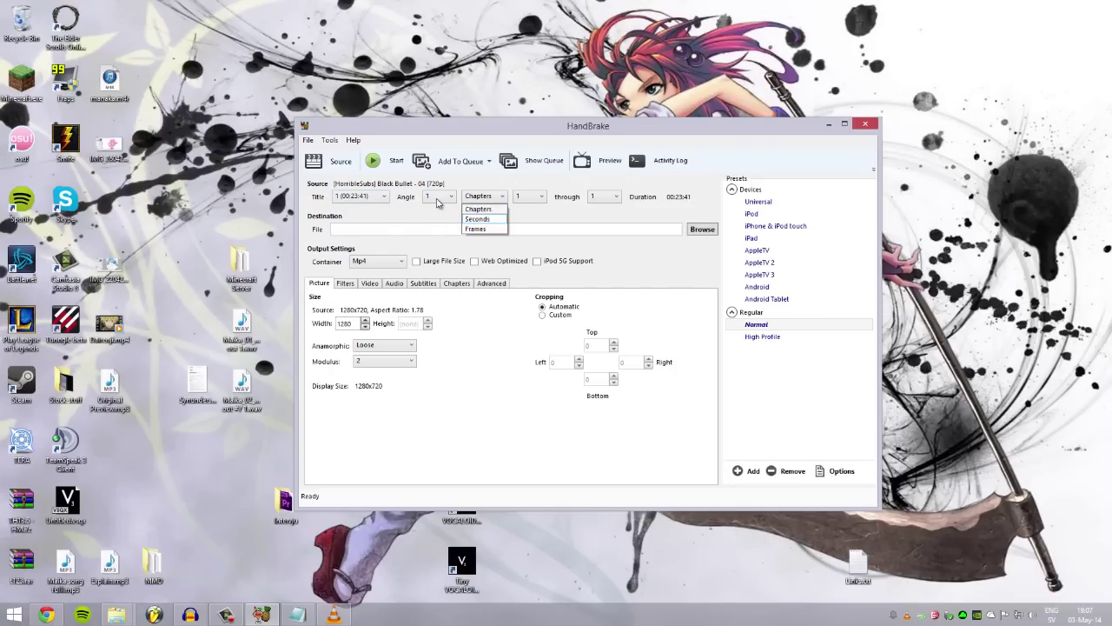
{"action": "left_click", "coordinate": [480, 207]}
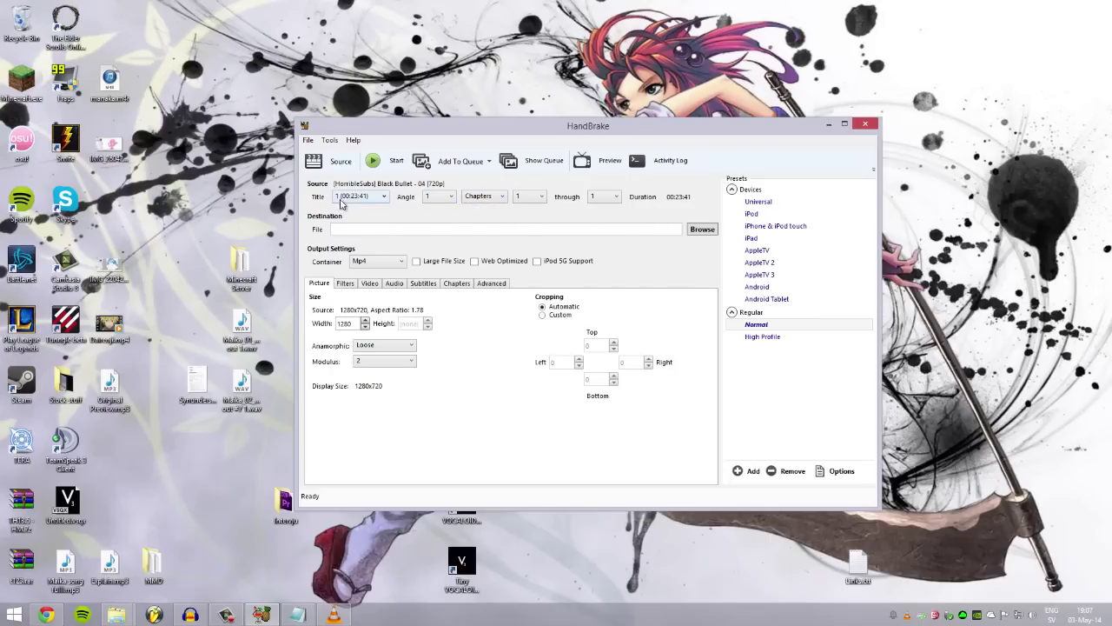
Set the destination to 'Black Bullet 4.mp4' in the Desktop's Tutorial Vids folder
{"action": "left_click", "coordinate": [702, 228]}
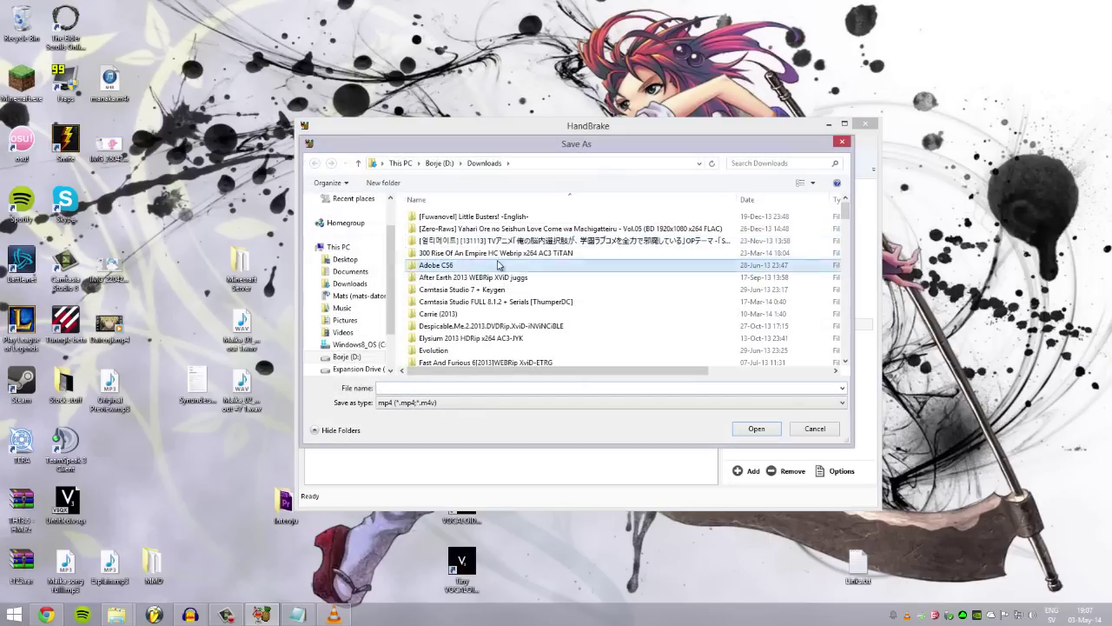
{"action": "scroll", "coordinate": [348, 278], "scroll_direction": "up", "scroll_amount": 3}
{"action": "left_click", "coordinate": [345, 216]}
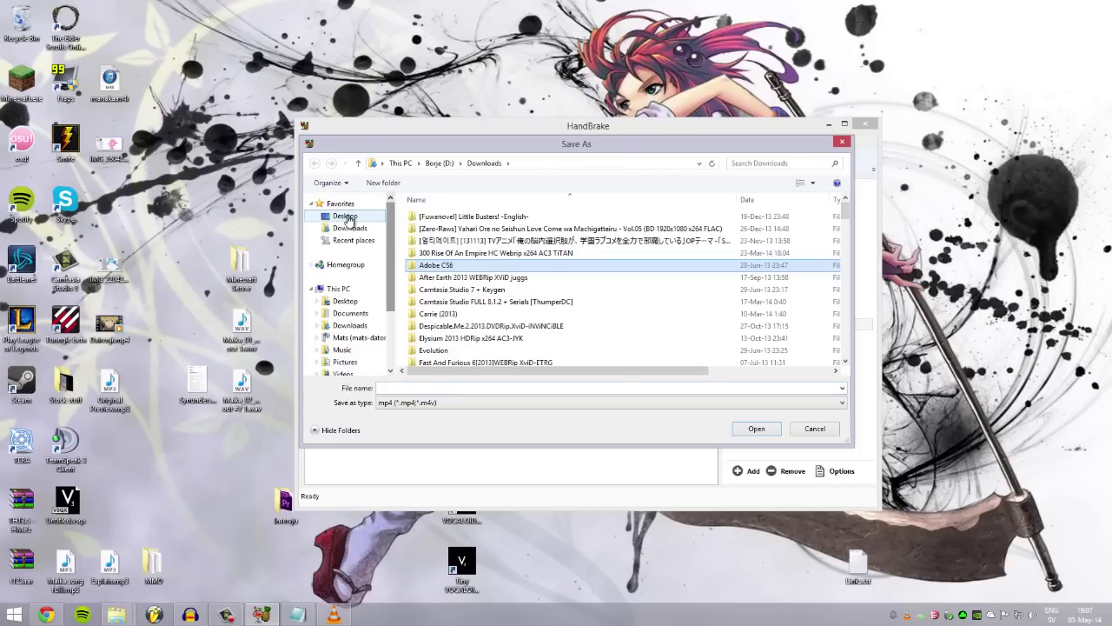
{"action": "double_click", "coordinate": [752, 308]}
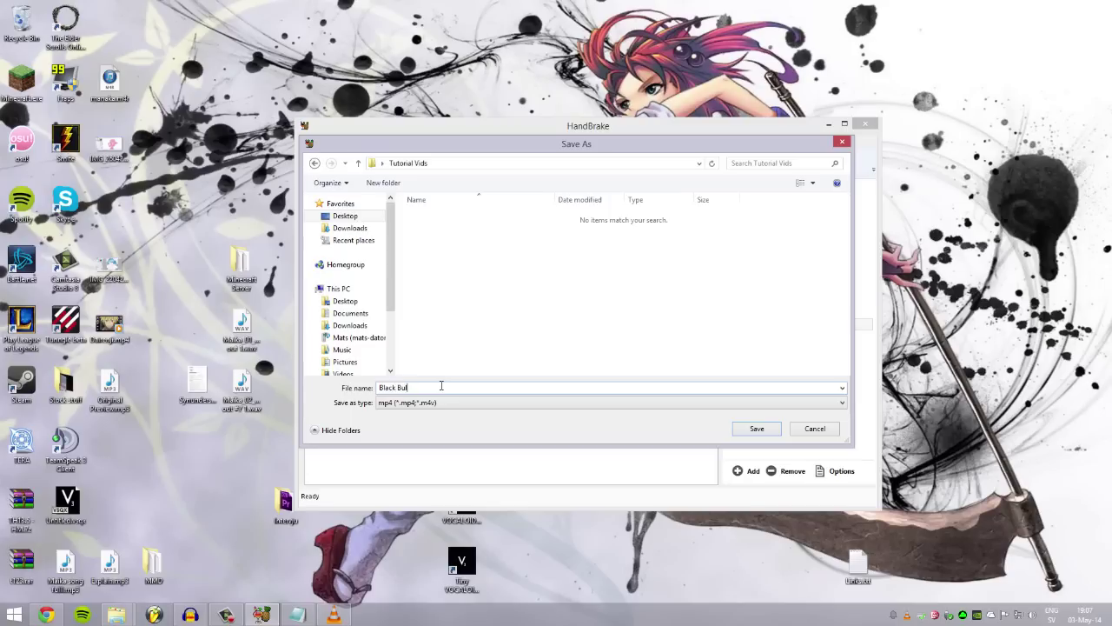
{"action": "type", "text": "4"}
{"action": "key", "text": "Return"}
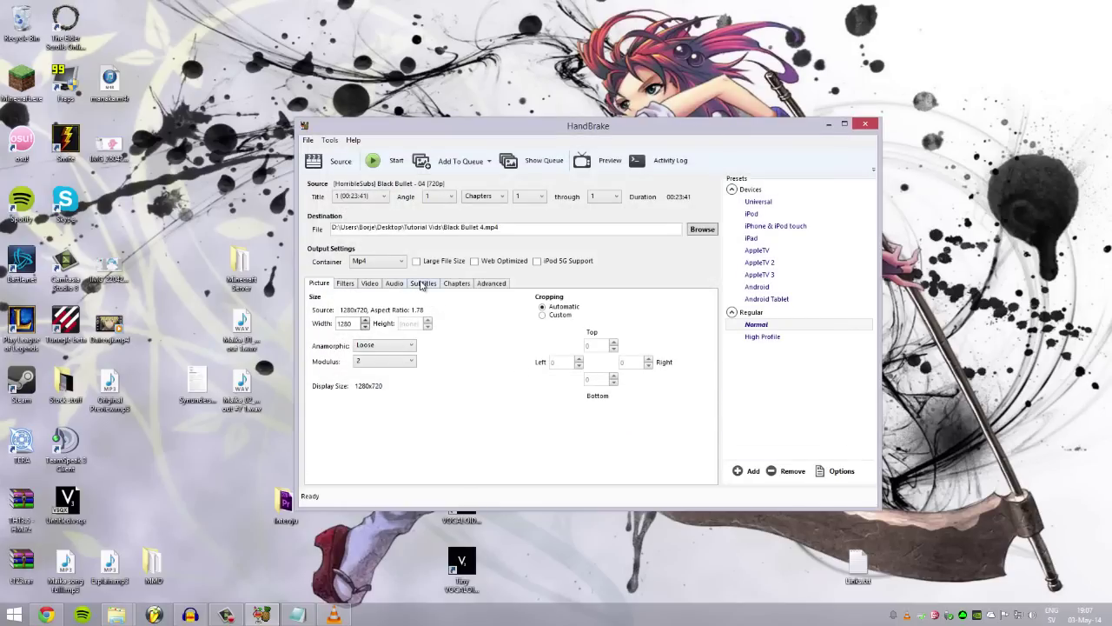
Switch the container to Mkv and back to Mp4
{"action": "left_click", "coordinate": [362, 262]}
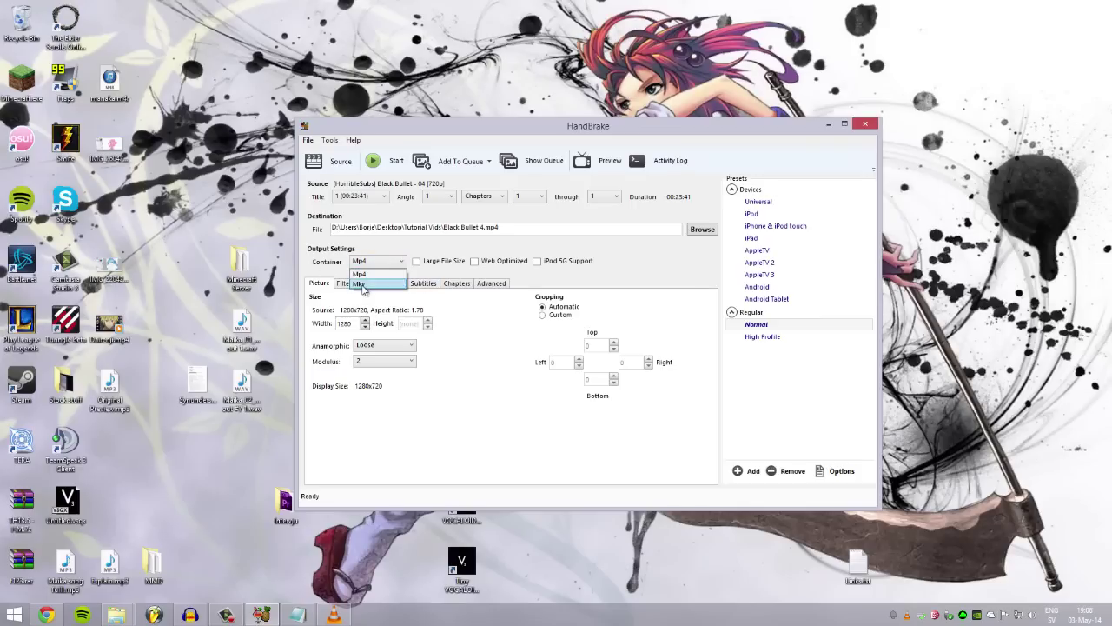
{"action": "left_click", "coordinate": [365, 285]}
{"action": "left_click", "coordinate": [372, 264]}
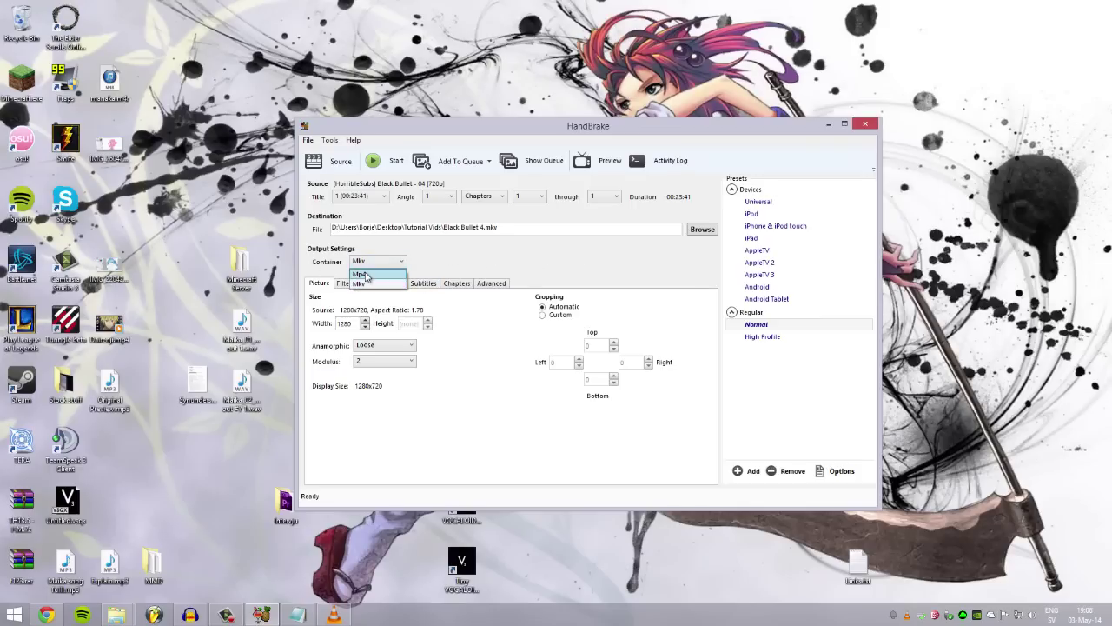
{"action": "left_click", "coordinate": [365, 275]}
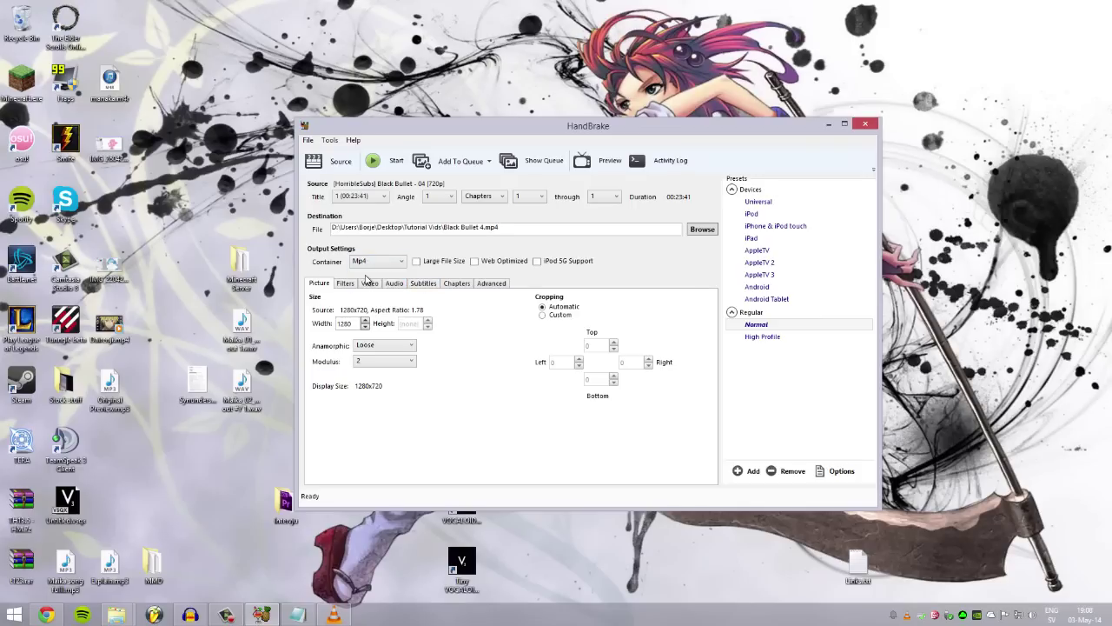
Review the Subtitles and Video tabs, confirming no subtitle tracks are added
{"action": "left_click", "coordinate": [426, 285]}
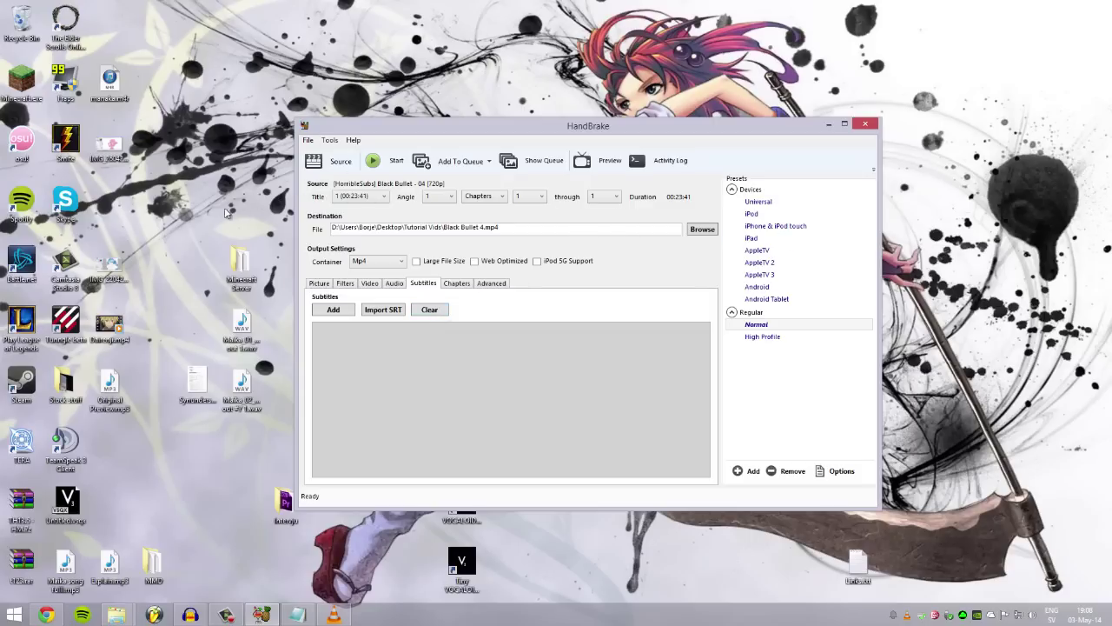
{"action": "left_click", "coordinate": [369, 284]}
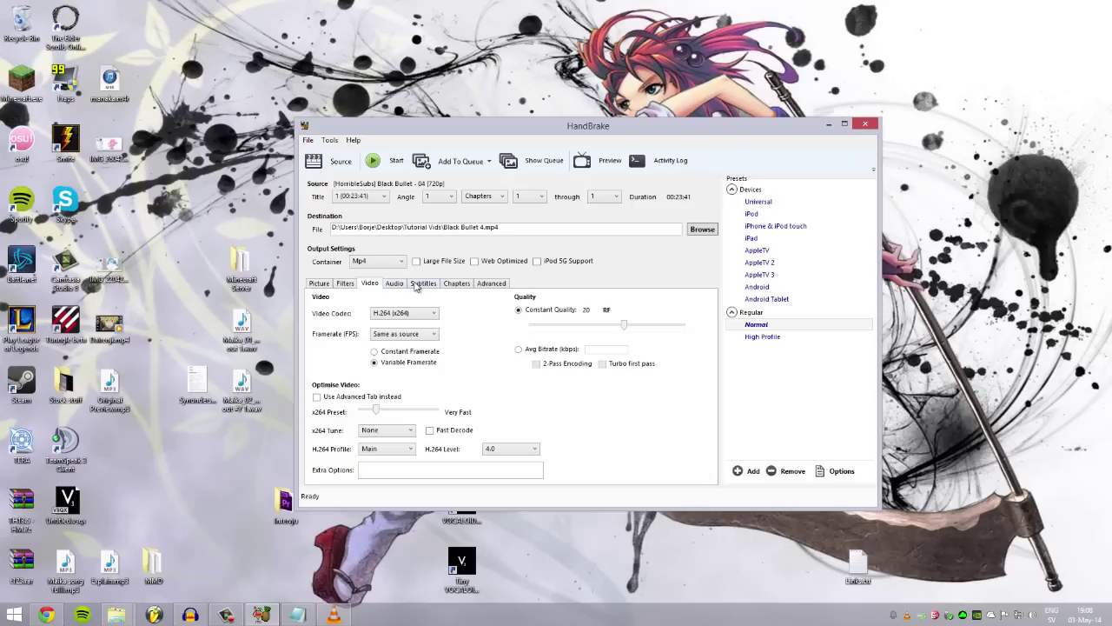
{"action": "left_click", "coordinate": [416, 284]}
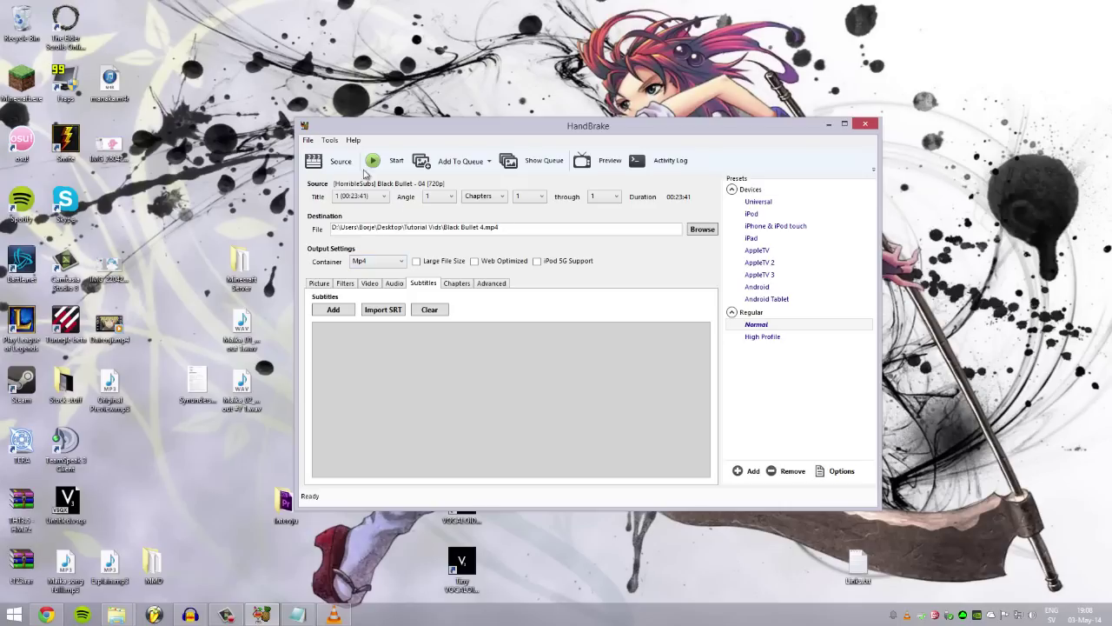
Start encoding Black Bullet 4.mp4, then bring Chrome with the HandBrake website forward
{"action": "left_click", "coordinate": [401, 167]}
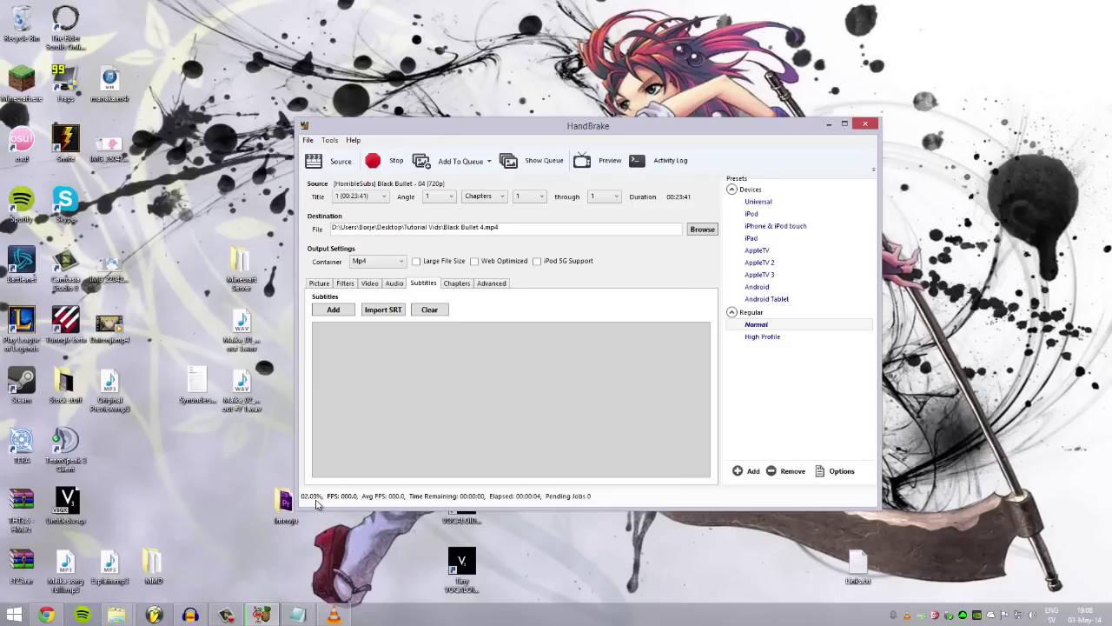
{"action": "left_click", "coordinate": [54, 621]}
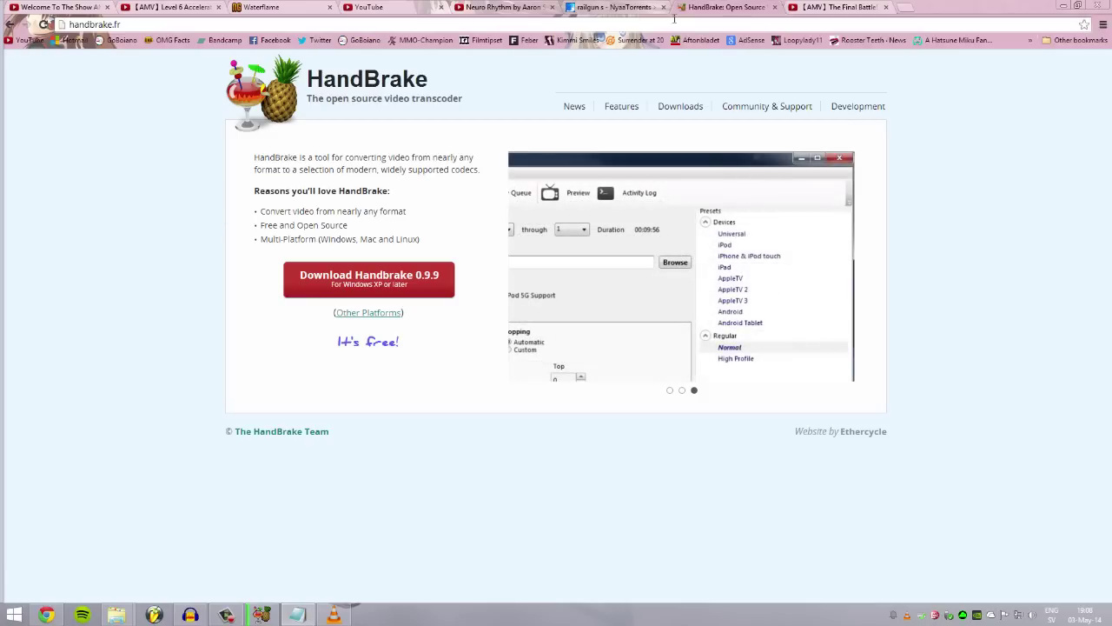
Switch to Waterflame's Newgrounds profile and open the Audio submissions list
{"action": "left_click", "coordinate": [277, 9]}
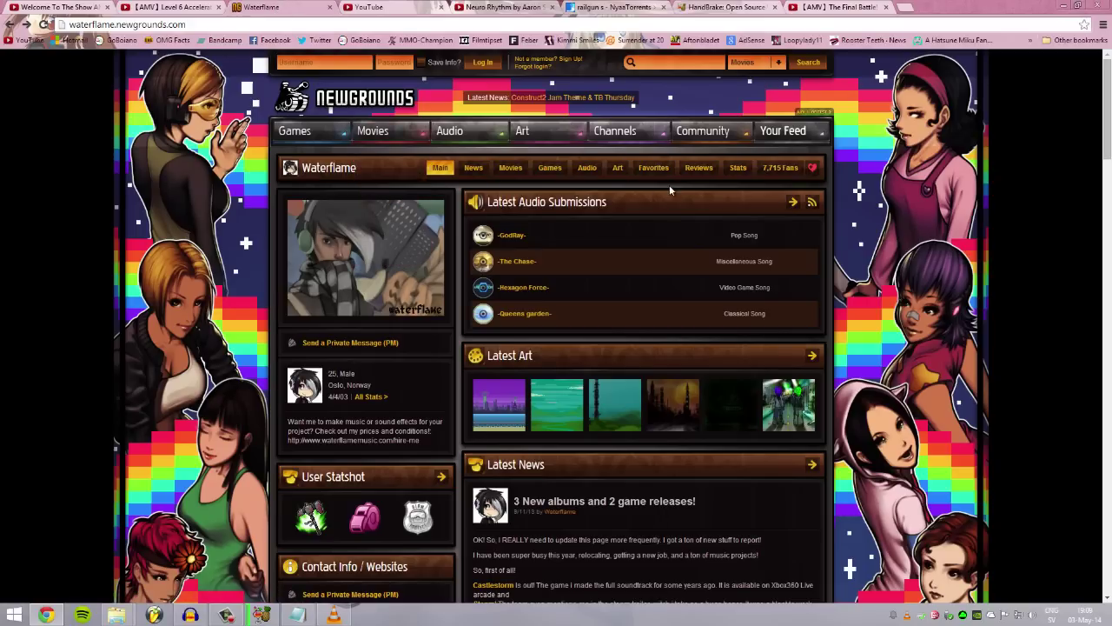
{"action": "scroll", "coordinate": [424, 187], "scroll_direction": "down", "scroll_amount": 1}
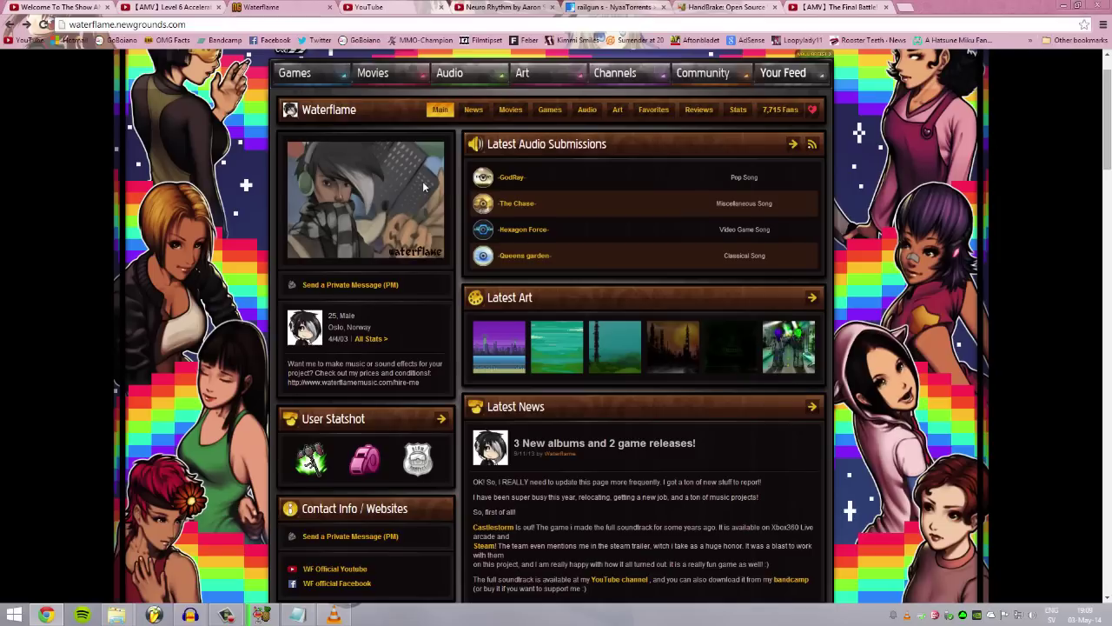
{"action": "scroll", "coordinate": [424, 187], "scroll_direction": "up", "scroll_amount": 1}
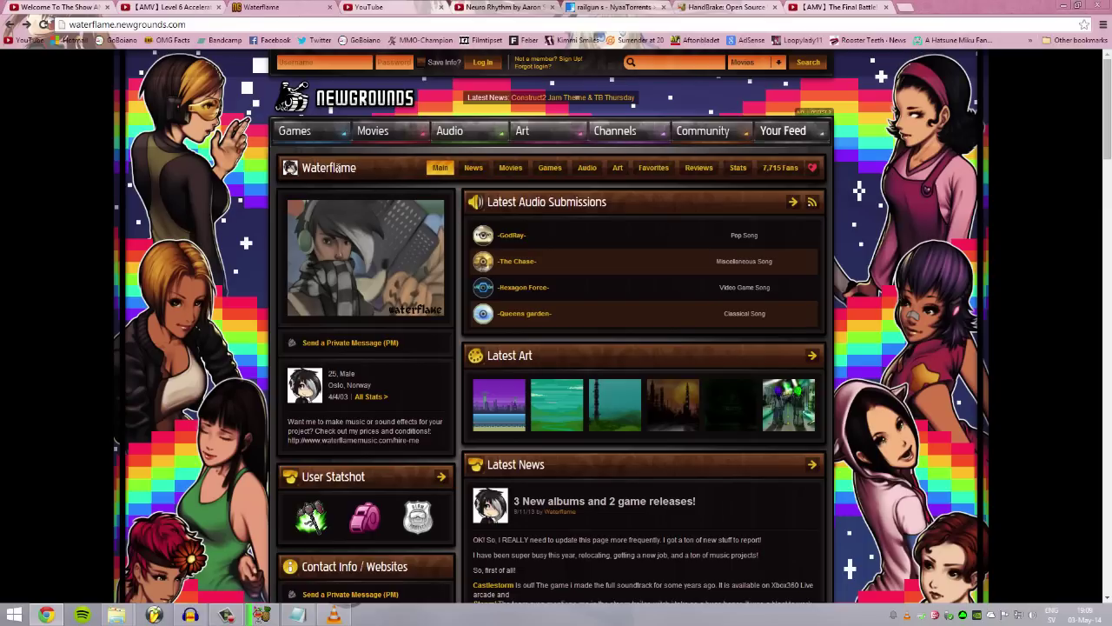
{"action": "left_click", "coordinate": [587, 167]}
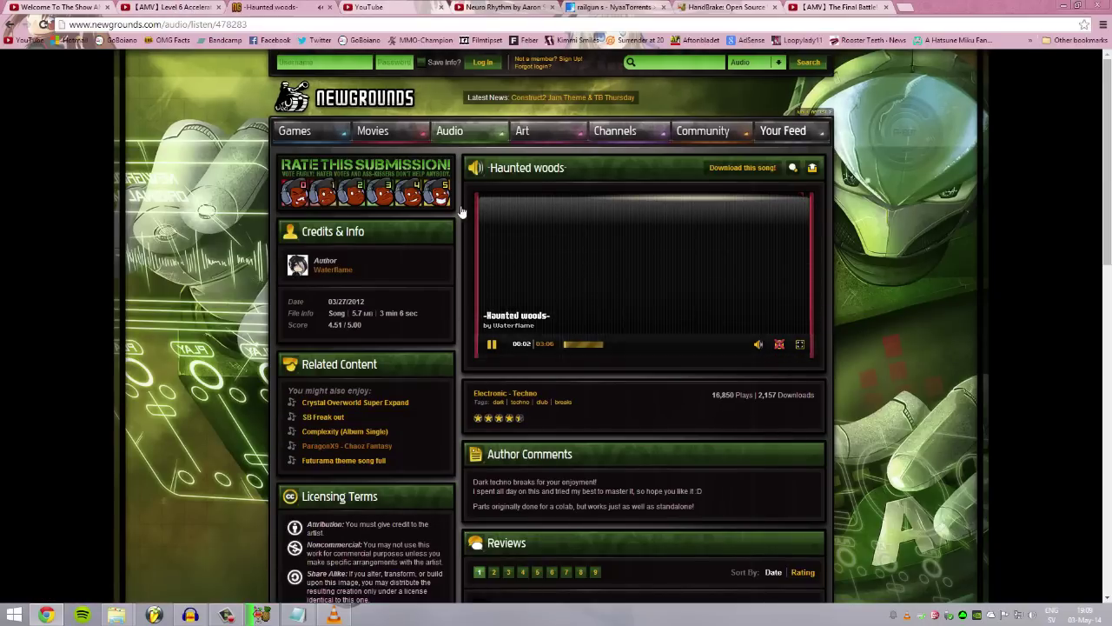
Glance at the Accelerator AMV, then highlight the Haunted woods Attribution credit-the-artist licensing text
{"action": "left_click", "coordinate": [181, 7]}
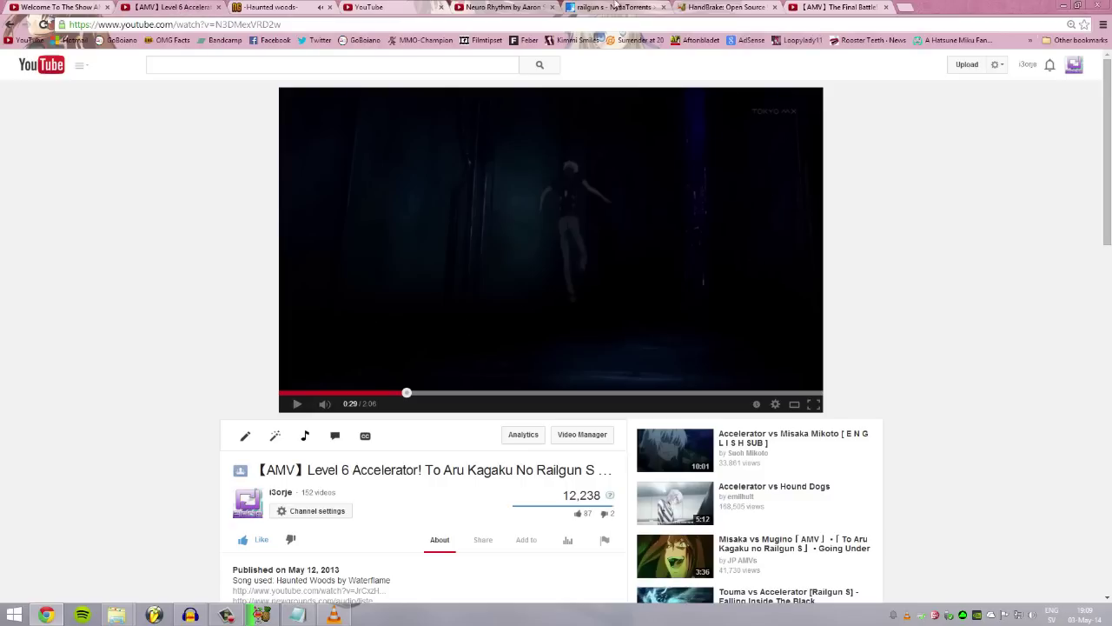
{"action": "left_click", "coordinate": [301, 9]}
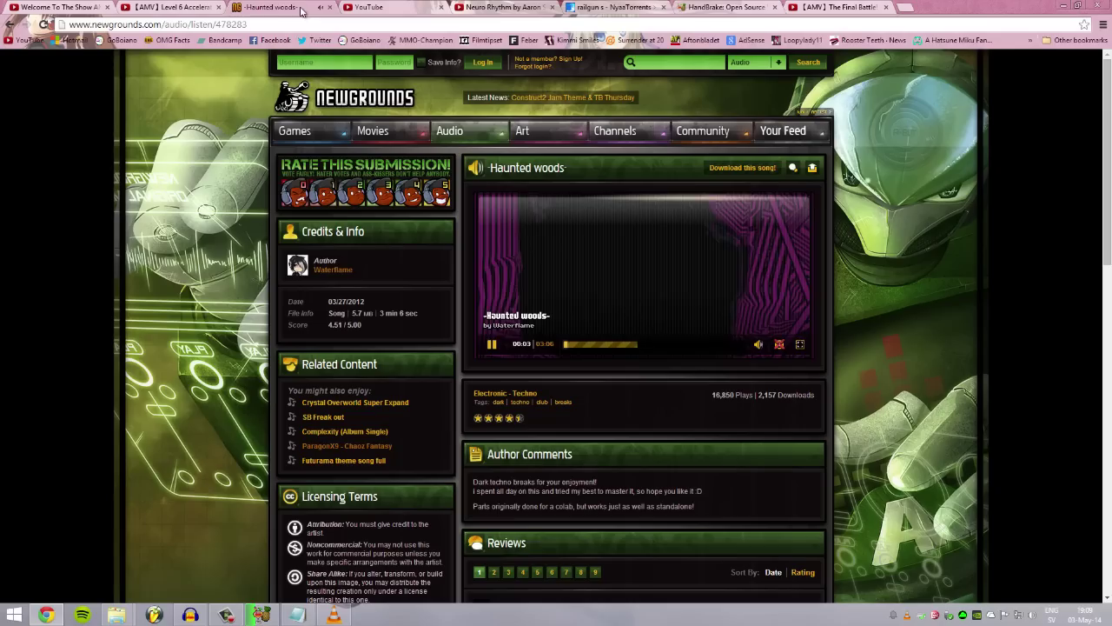
{"action": "scroll", "coordinate": [547, 317], "scroll_direction": "down", "scroll_amount": 2}
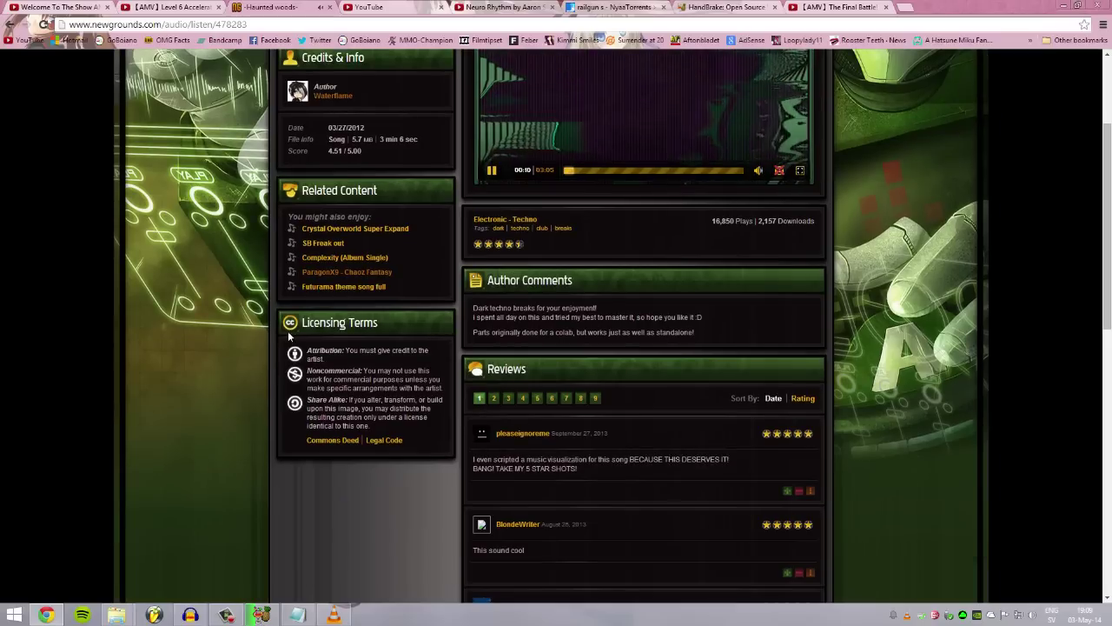
{"action": "left_click_drag", "start_coordinate": [351, 346], "coordinate": [417, 404]}
{"action": "left_click", "coordinate": [351, 346]}
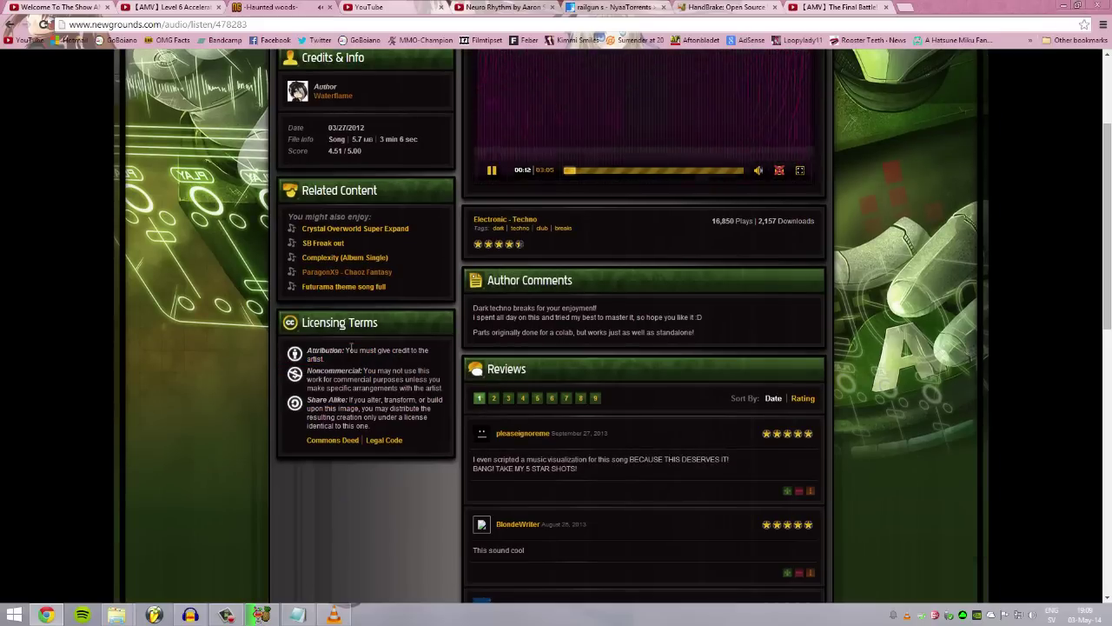
{"action": "left_click_drag", "start_coordinate": [351, 347], "coordinate": [375, 369]}
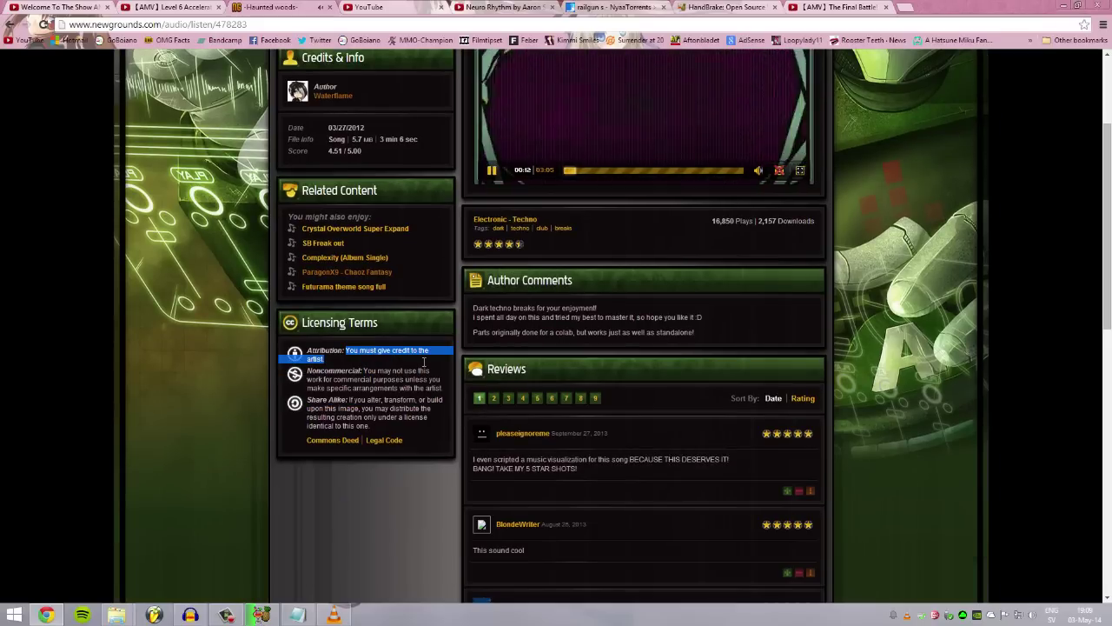
{"action": "left_click", "coordinate": [375, 369]}
Highlight all three Haunted woods licensing terms and pause the song at 00:25
{"action": "scroll", "coordinate": [444, 357], "scroll_direction": "up", "scroll_amount": 2}
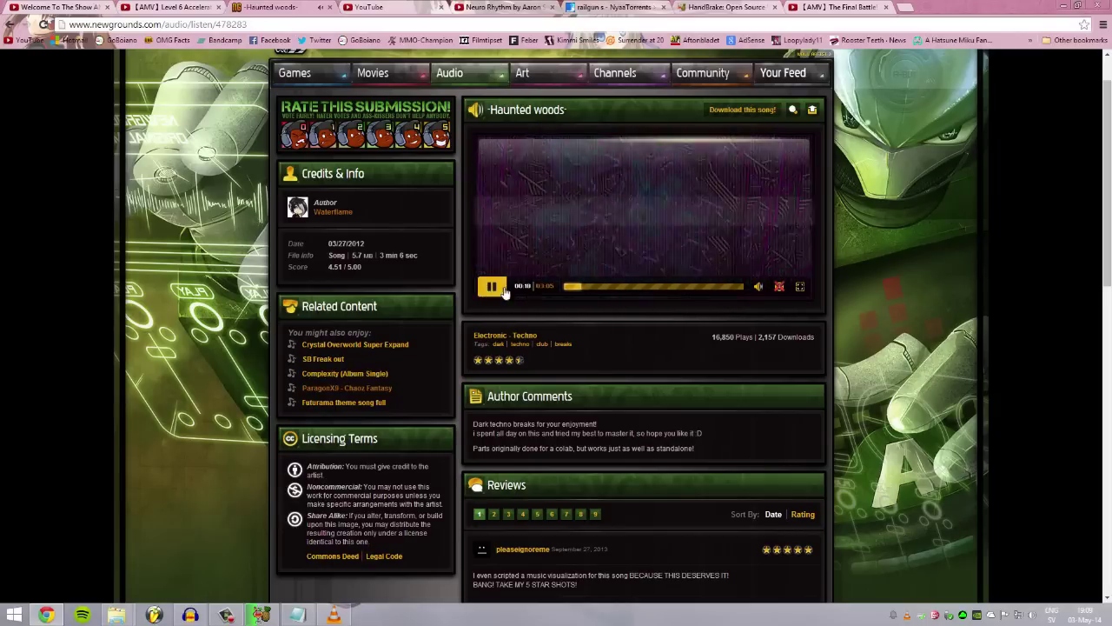
{"action": "mouse_move", "coordinate": [306, 466]}
{"action": "left_mouse_down"}
{"action": "mouse_move", "coordinate": [408, 544]}
{"action": "mouse_move", "coordinate": [365, 488]}
{"action": "mouse_move", "coordinate": [304, 470]}
{"action": "mouse_move", "coordinate": [314, 463]}
{"action": "left_mouse_up"}
{"action": "left_click", "coordinate": [416, 550]}
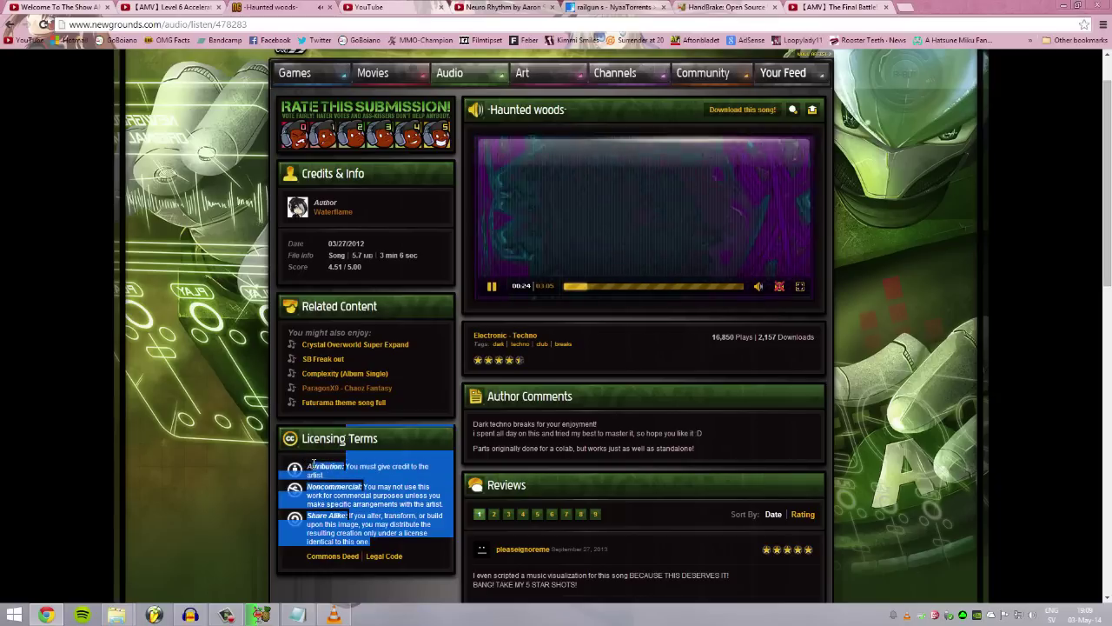
{"action": "scroll", "coordinate": [613, 340], "scroll_direction": "up", "scroll_amount": 1}
{"action": "left_click", "coordinate": [491, 344]}
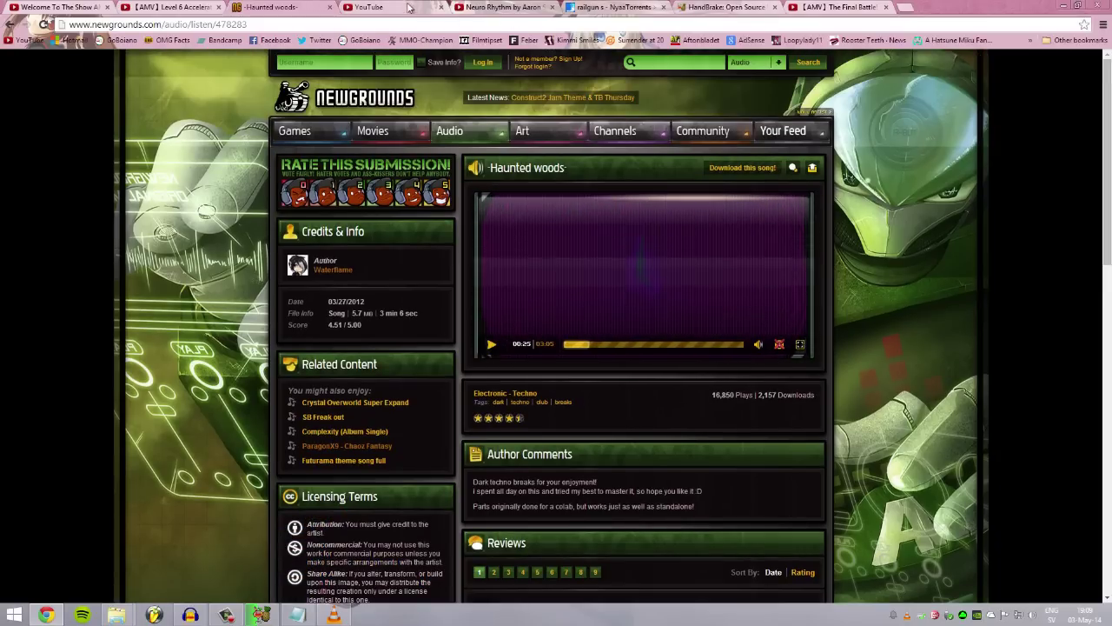
View the Machinimasound channel's videos, then return to Neuro Rhythm and pause it at 1:07
{"action": "left_click", "coordinate": [513, 7]}
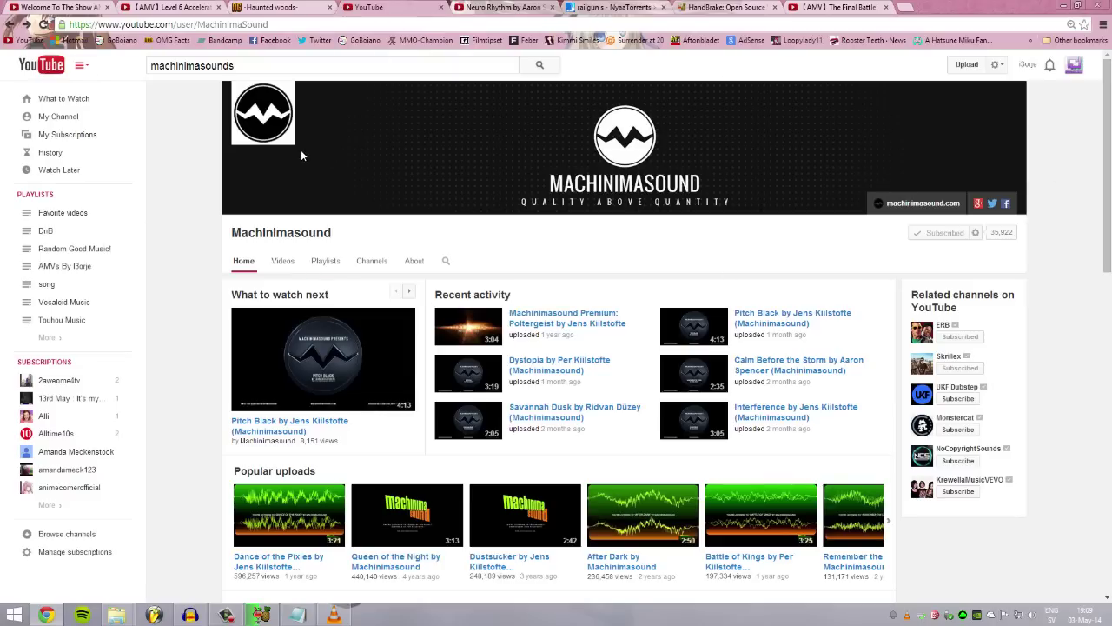
{"action": "left_click", "coordinate": [279, 265]}
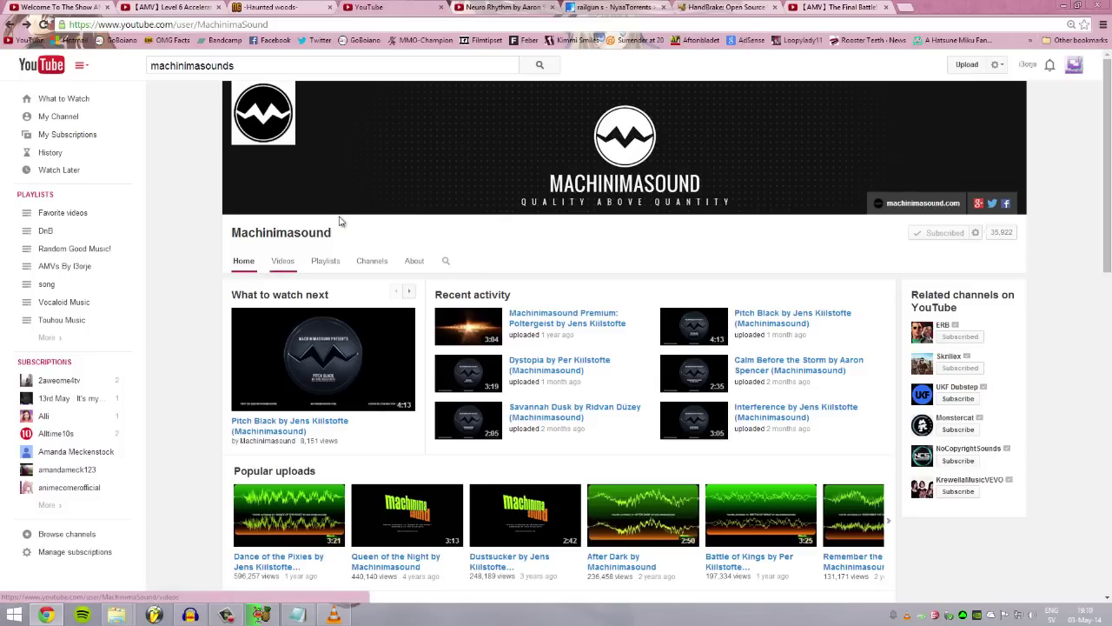
{"action": "key", "text": "alt+Left"}
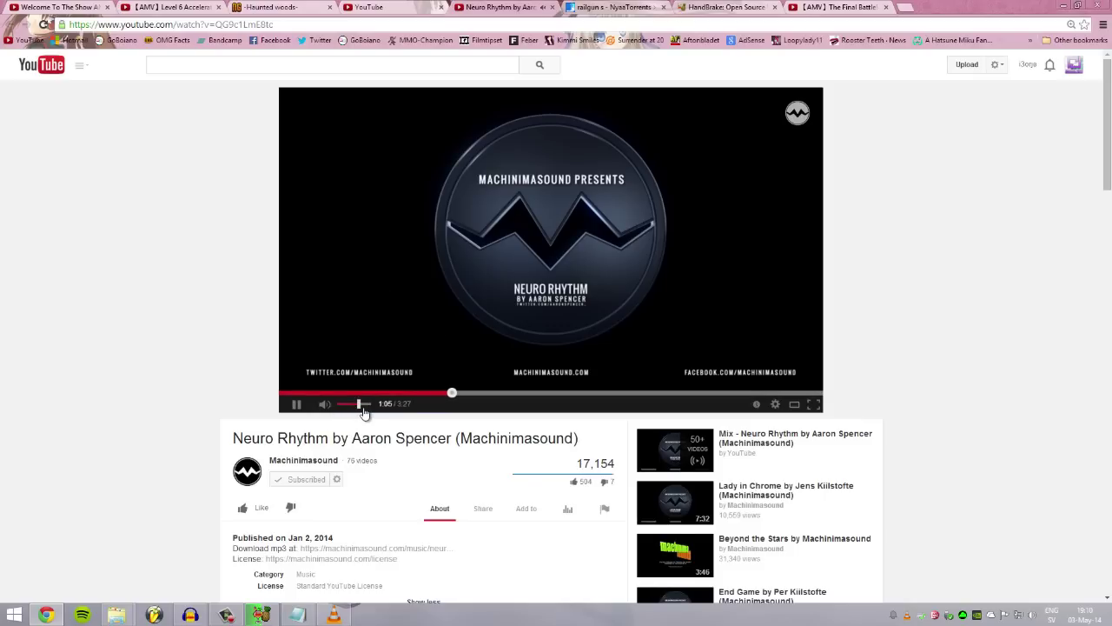
{"action": "left_click", "coordinate": [390, 275]}
Collapse and re-expand the Neuro Rhythm video description
{"action": "scroll", "coordinate": [373, 408], "scroll_direction": "down", "scroll_amount": 2}
{"action": "left_click", "coordinate": [424, 427]}
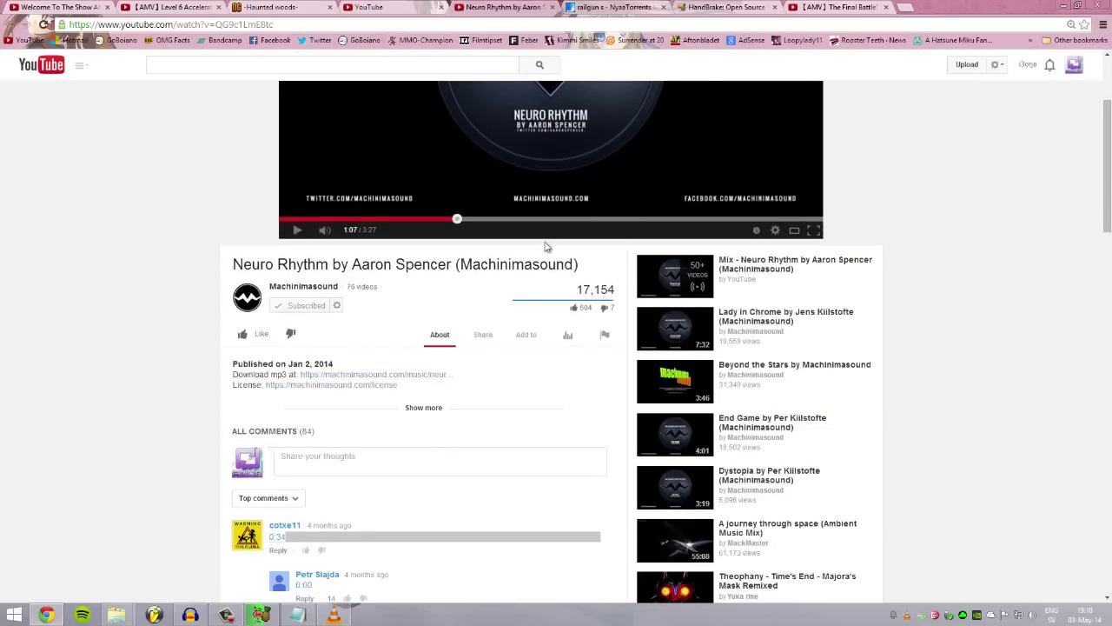
{"action": "left_click", "coordinate": [434, 407]}
{"action": "scroll", "coordinate": [462, 450], "scroll_direction": "up", "scroll_amount": 2}
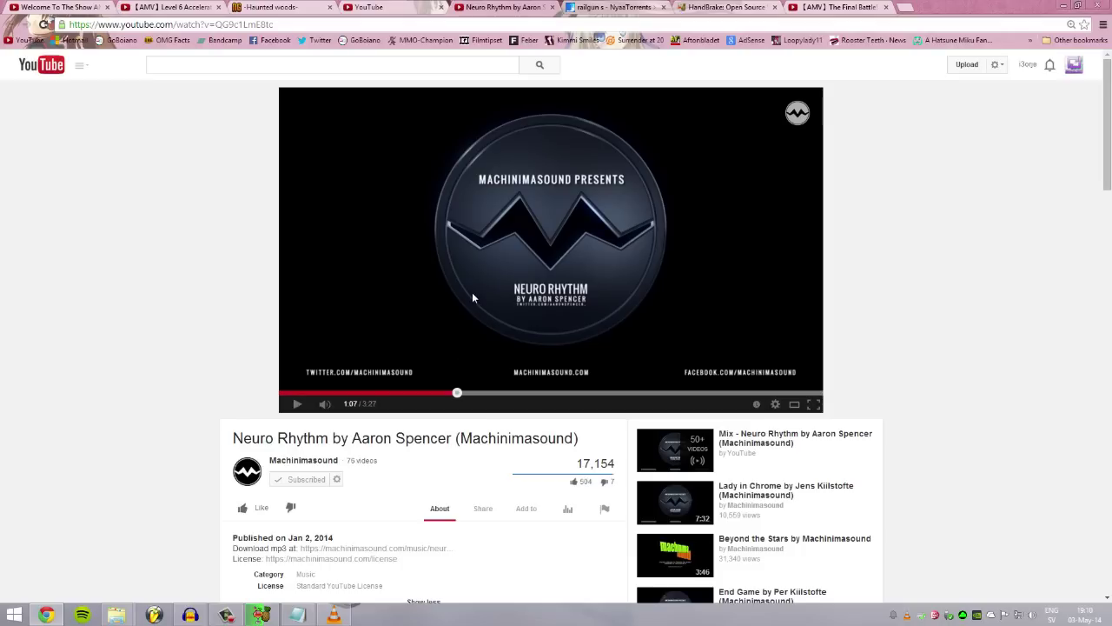